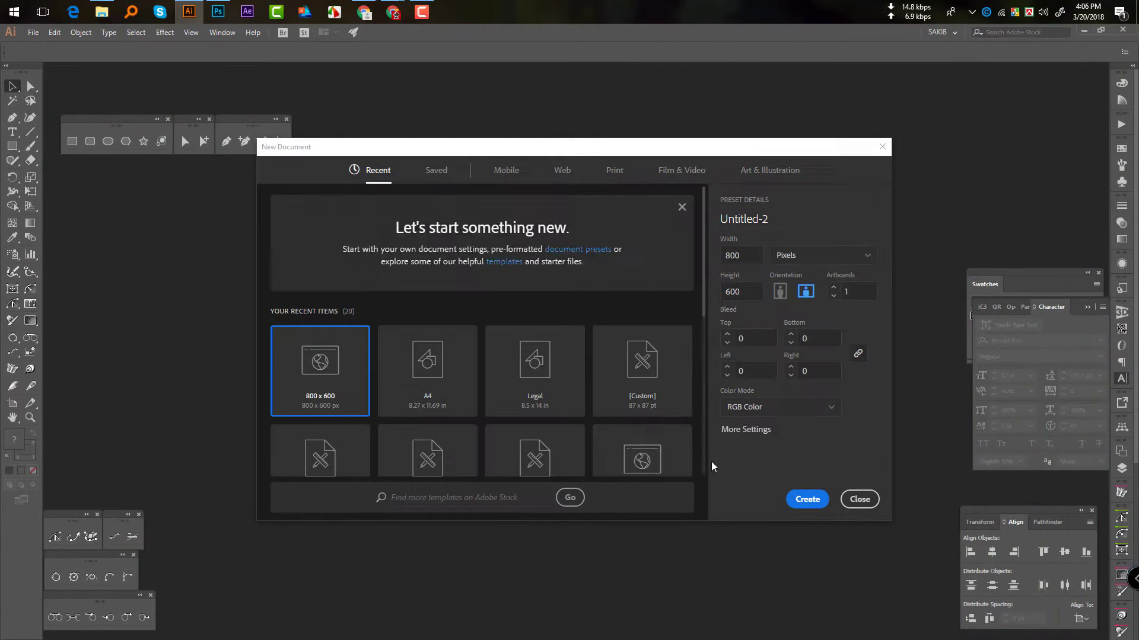
- Create a new document and place the Filthy burger sketch on the artboard
click(807, 499)
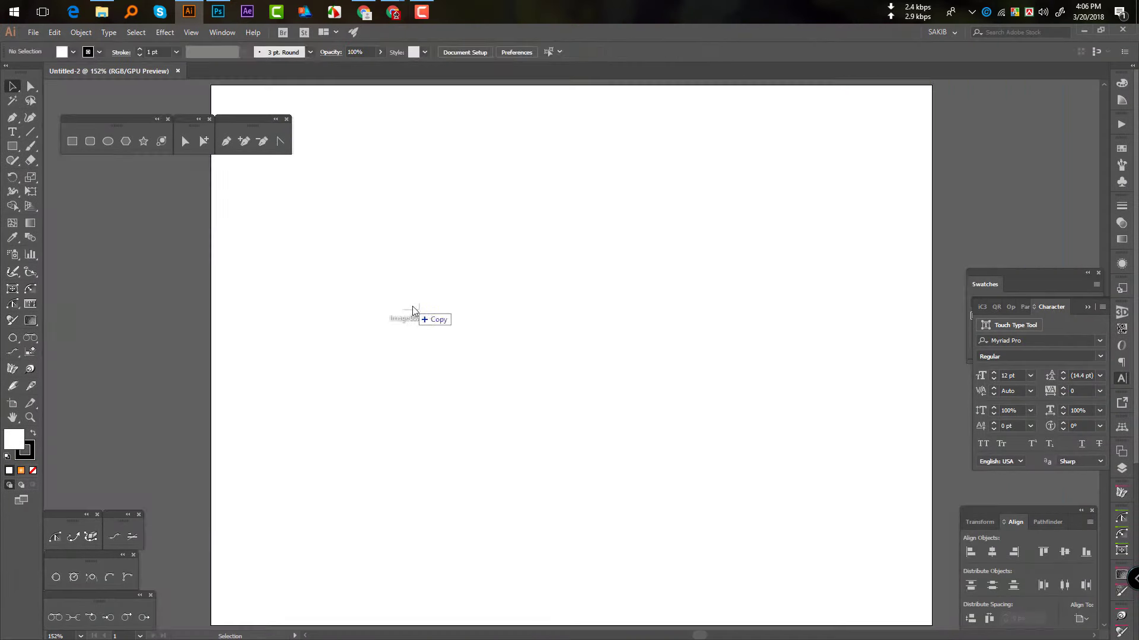
click(415, 315)
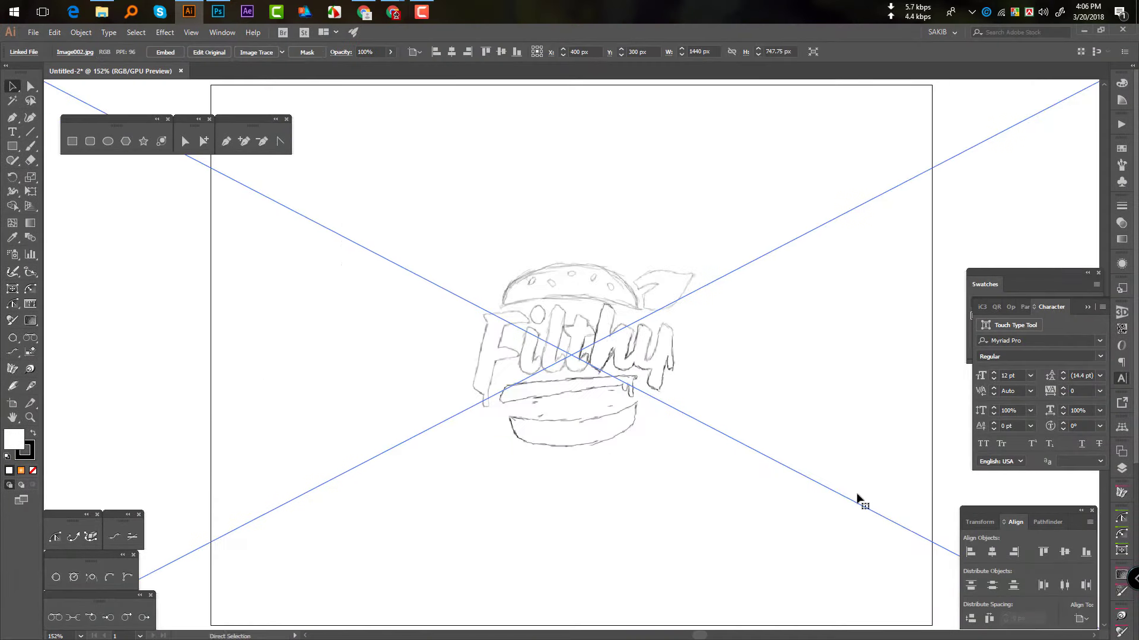
key(ctrl+shift+a)
- Lock the sketch layer so it can't be moved while tracing
click(906, 477)
scroll(526, 425, up, 2)
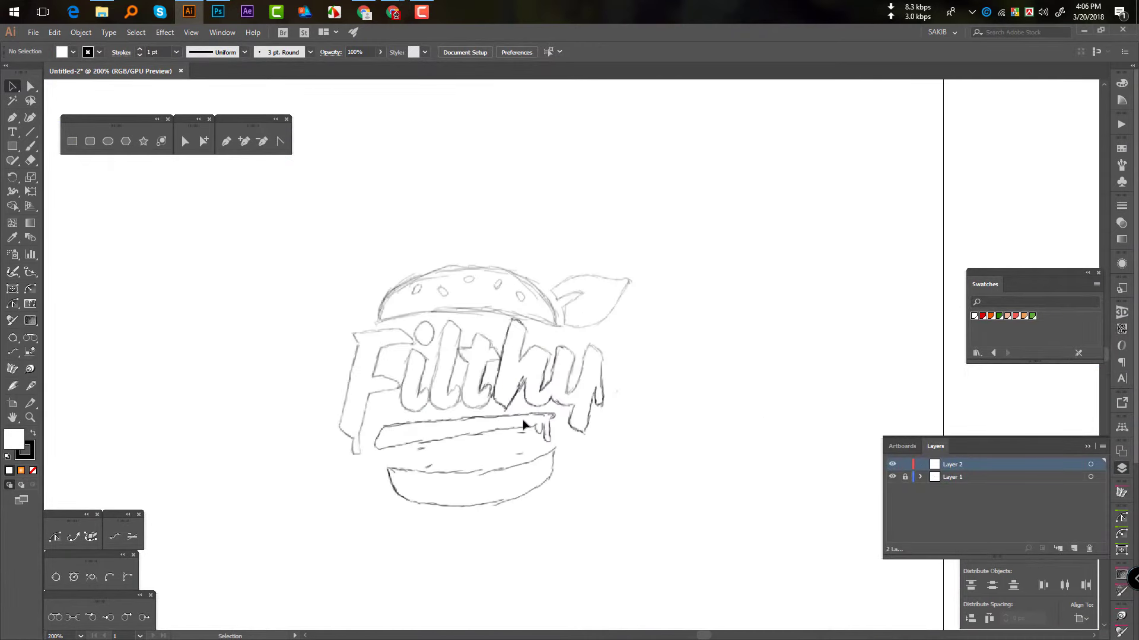
scroll(356, 403, up, 3)
- With fill set to None, trace the curved top bun outline with the Pen tool
key(/)
key(p)
scroll(435, 483, up, 2)
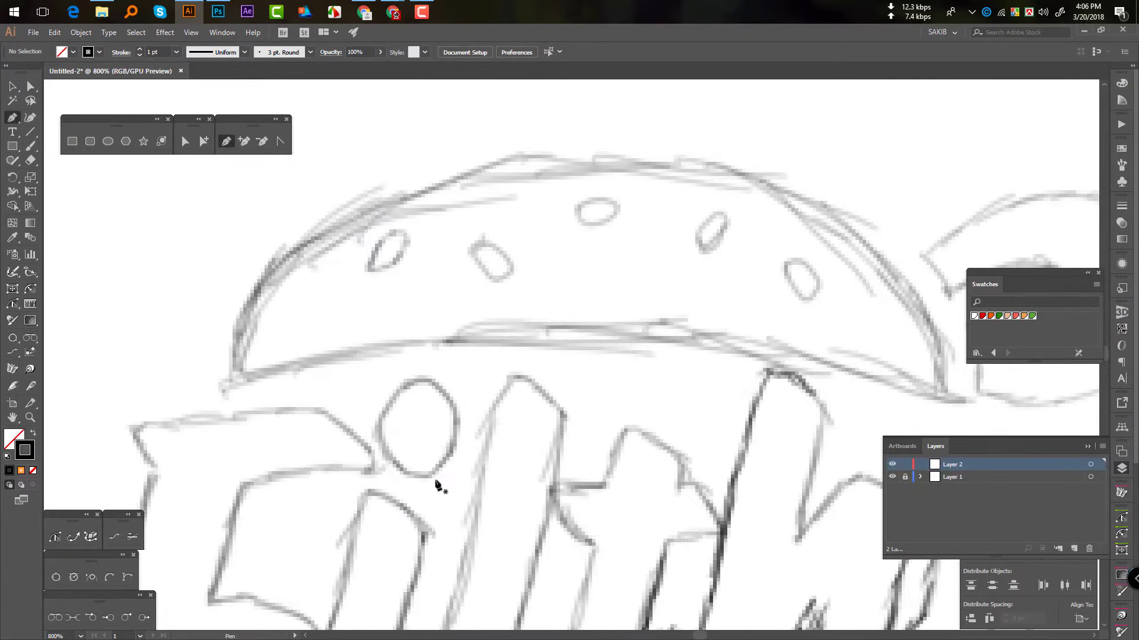
drag(203, 433, 368, 262)
drag(185, 252, 355, 210)
drag(643, 291, 745, 380)
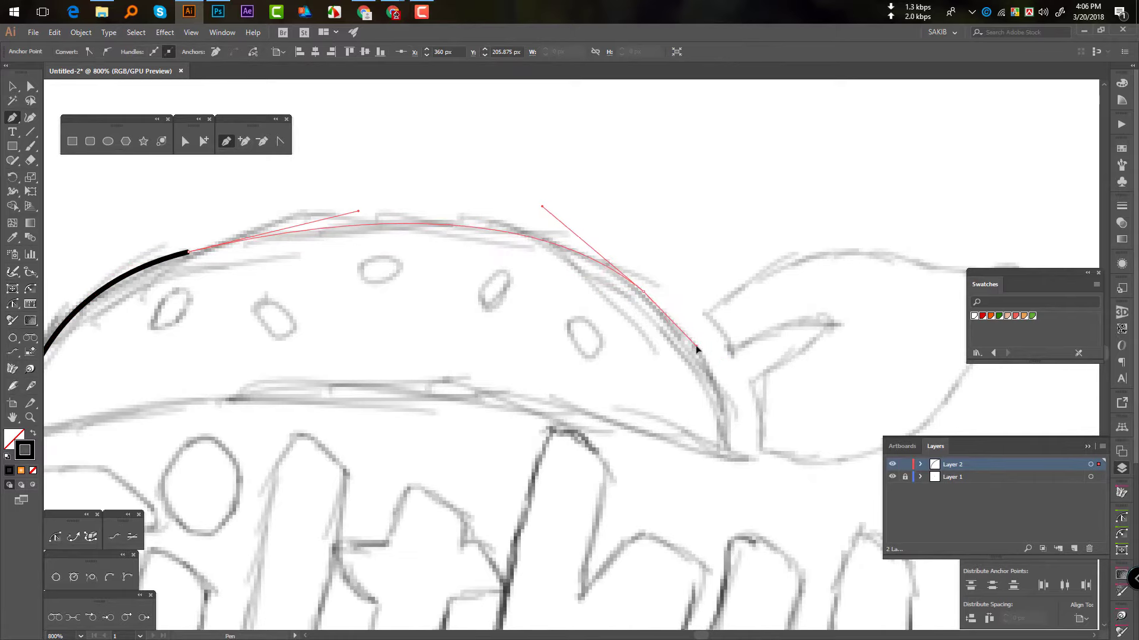
click(735, 454)
scroll(734, 454, down, 5)
scroll(735, 454, left, 3)
key(a)
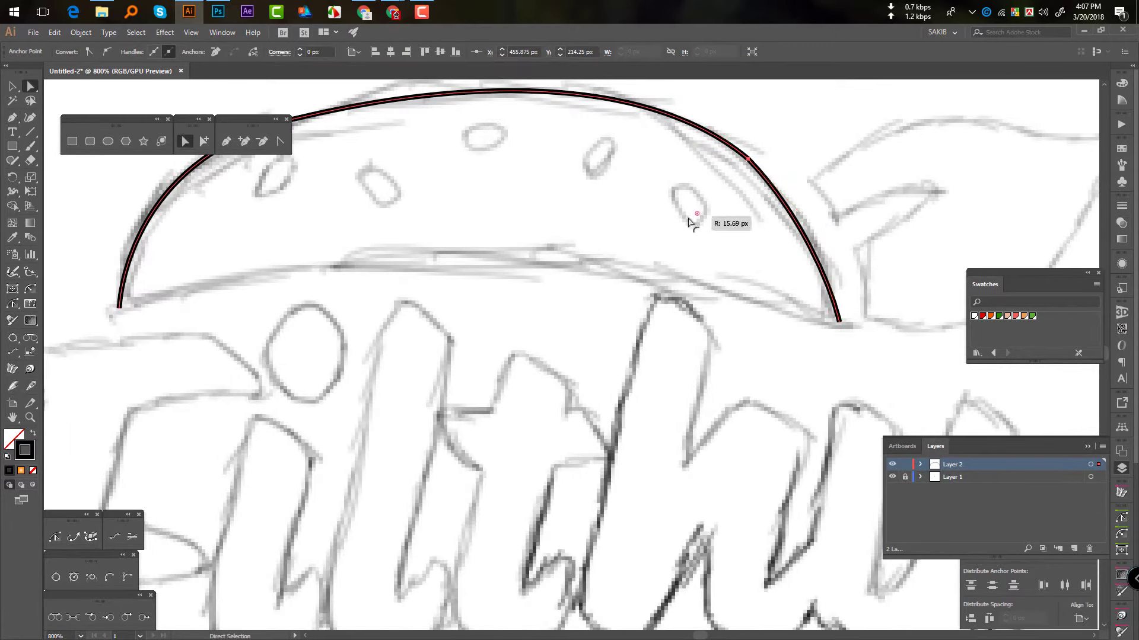
key(p)
- Trace and close the outline of the letter F
mouse_move(177, 462)
mouse_down()
mouse_move(393, 279)
mouse_move(555, 268)
mouse_up()
click(422, 207)
click(400, 158)
click(544, 144)
drag(509, 191, 546, 307)
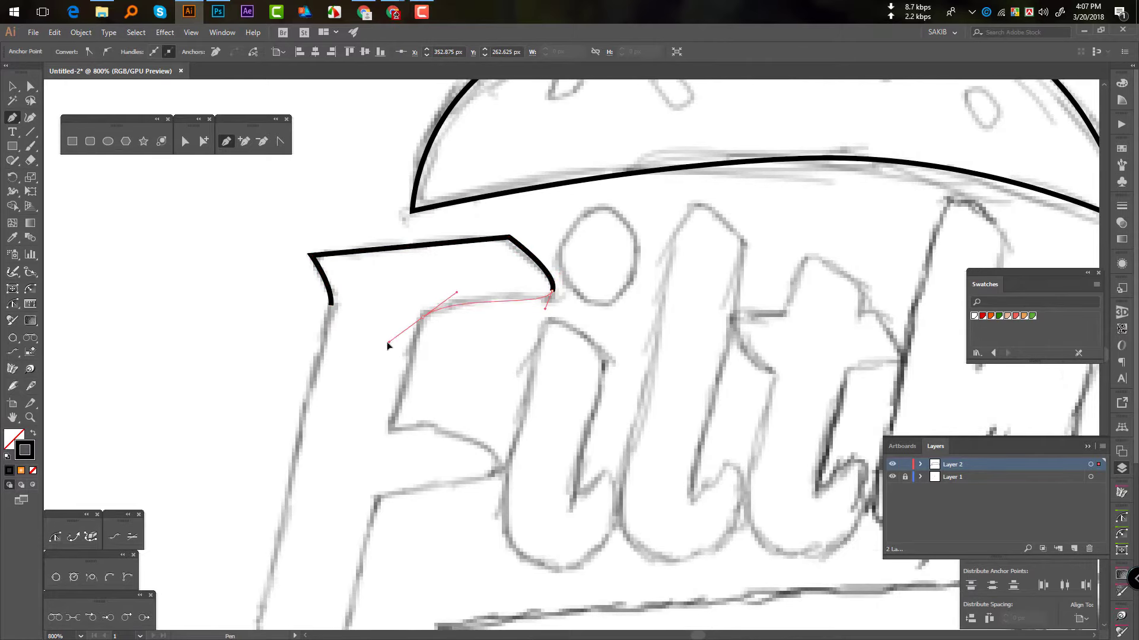
scroll(488, 420, down, 1)
drag(467, 406, 487, 408)
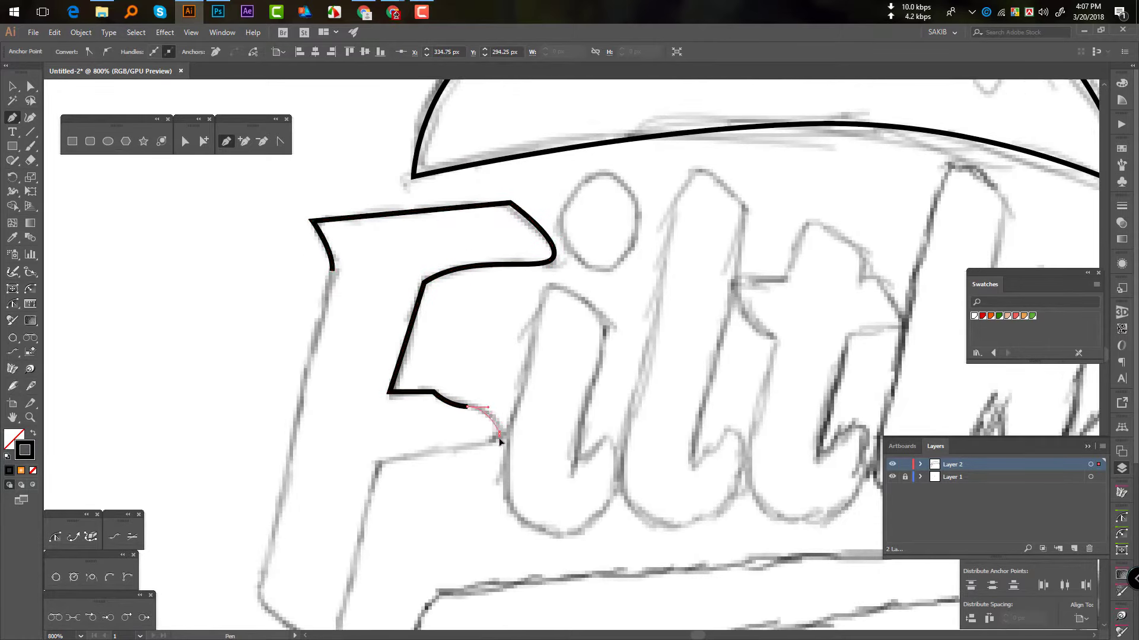
click(378, 464)
scroll(508, 433, down, 5)
click(542, 326)
scroll(526, 381, down, 1)
click(545, 393)
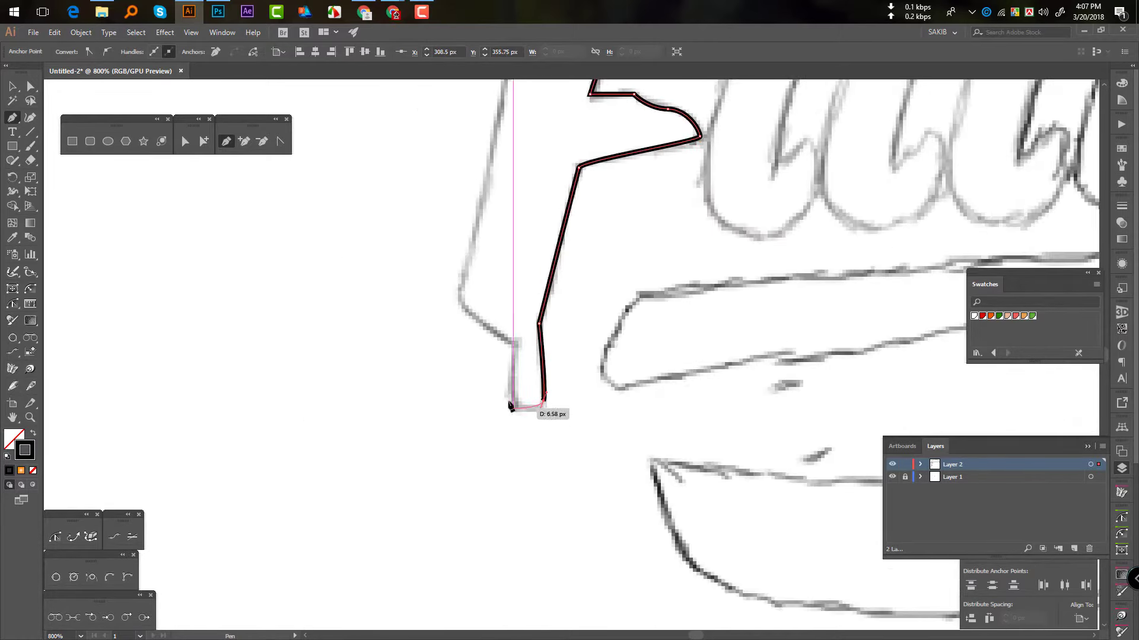
click(516, 345)
- Trace the i's hooked stem and its round dot as separate closed paths
scroll(559, 368, up, 2)
scroll(590, 255, up, 4)
scroll(522, 242, right, 8)
scroll(522, 242, up, 2)
click(573, 167)
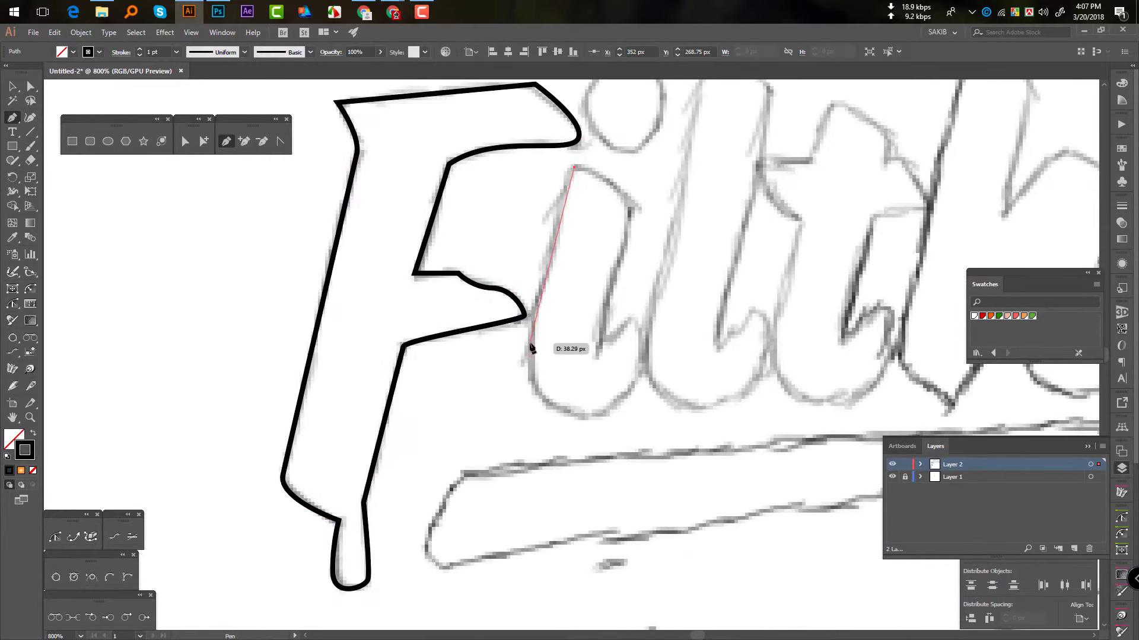
drag(530, 344, 522, 375)
click(630, 207)
click(574, 167)
scroll(593, 237, up, 3)
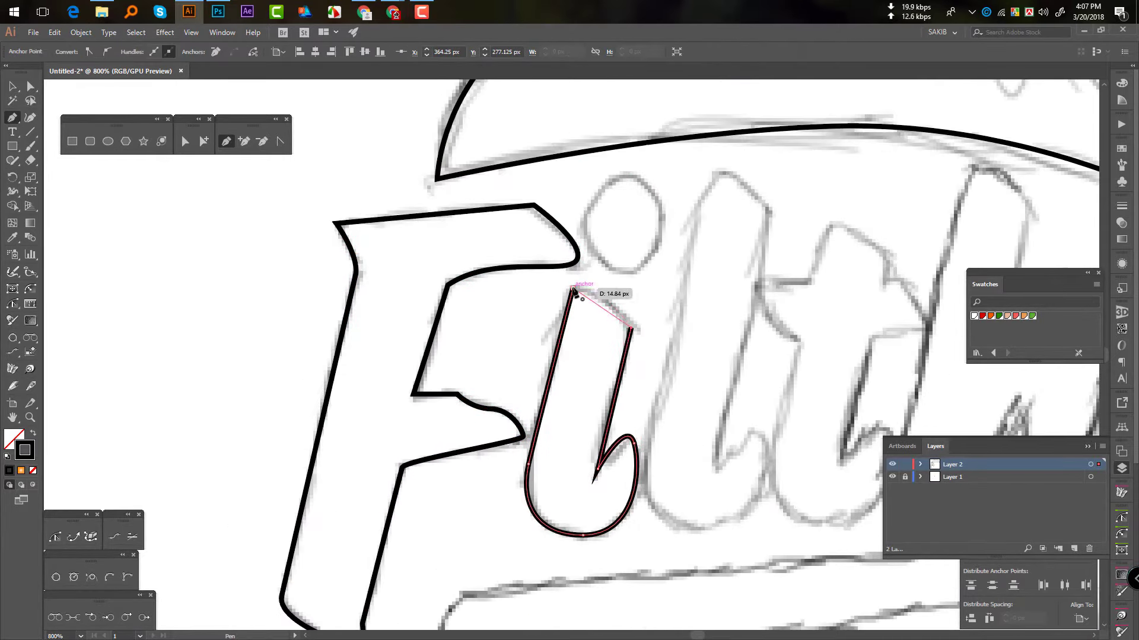
scroll(593, 237, up, 2)
click(592, 268)
drag(590, 366, 633, 362)
click(591, 270)
scroll(591, 269, right, 5)
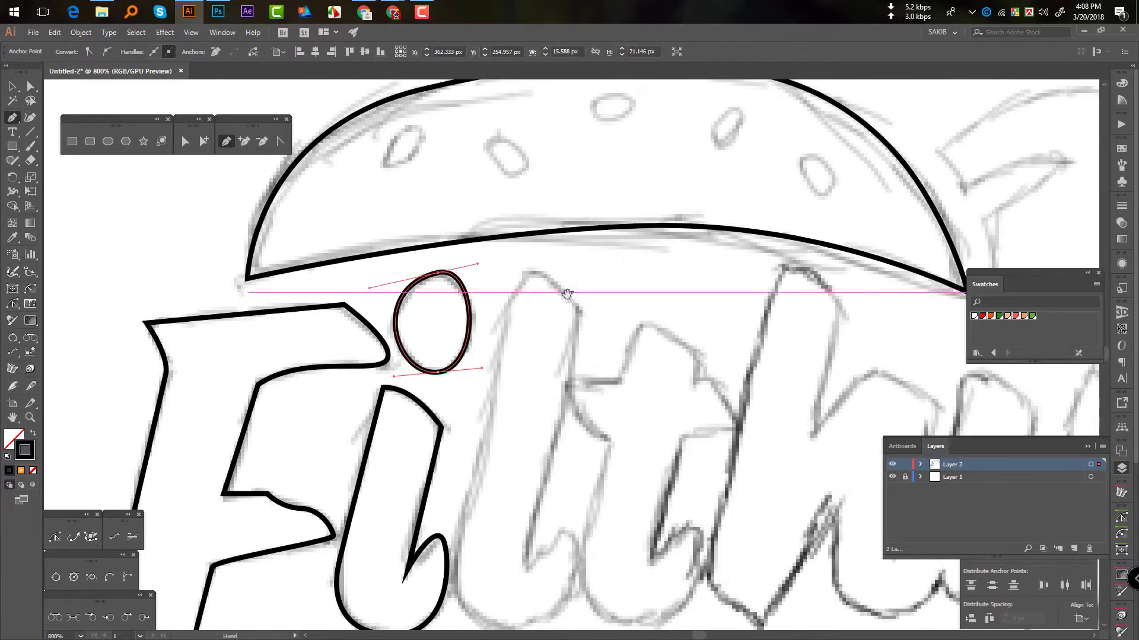
- Trace and close the outline of the letter l with its hooked bottom
click(504, 255)
click(555, 292)
scroll(537, 341, down, 4)
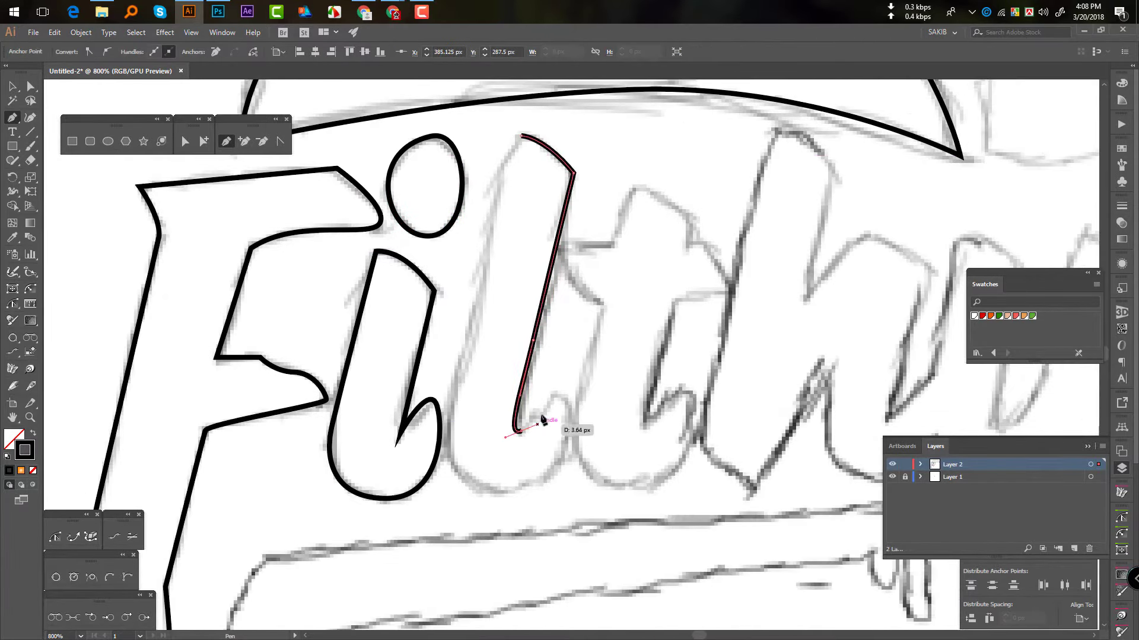
scroll(542, 420, down, 3)
click(551, 457)
scroll(552, 457, up, 3)
click(558, 361)
click(616, 137)
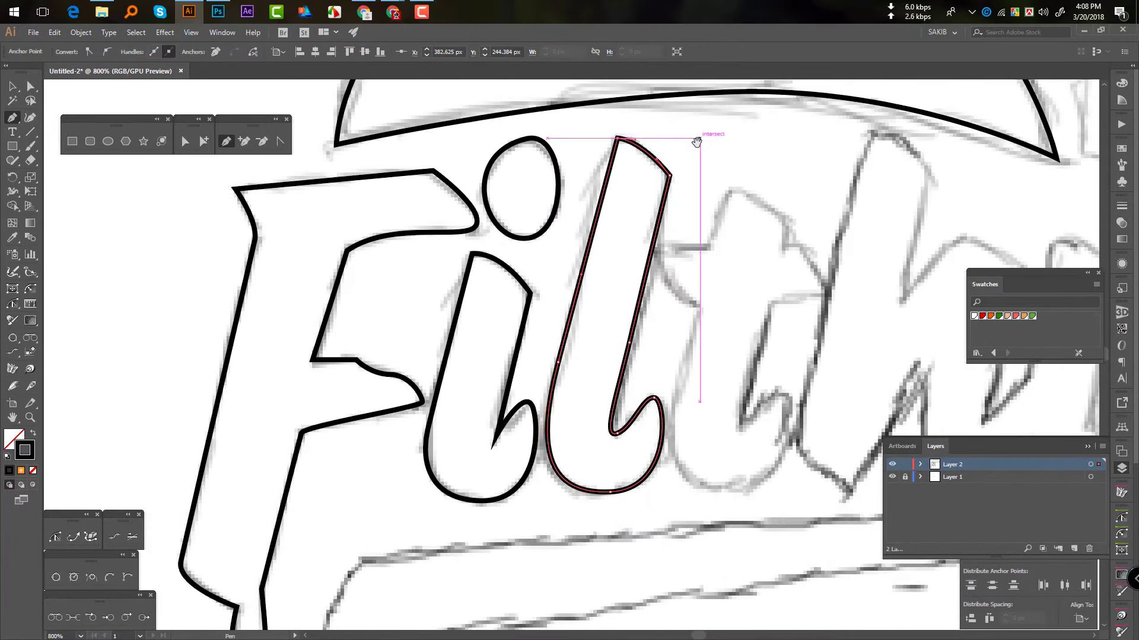
scroll(696, 142, right, 3)
- Trace the t's stem, inner hook and crossbar as one closed outline
click(532, 285)
drag(595, 329, 587, 380)
scroll(575, 358, down, 3)
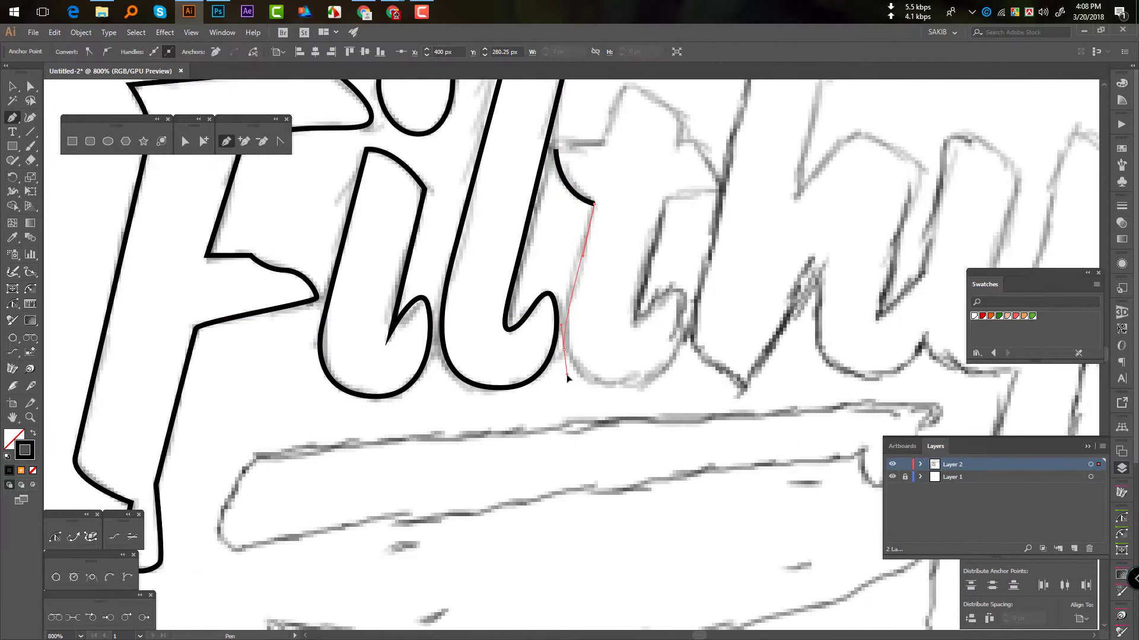
click(633, 324)
scroll(632, 323, up, 3)
click(561, 313)
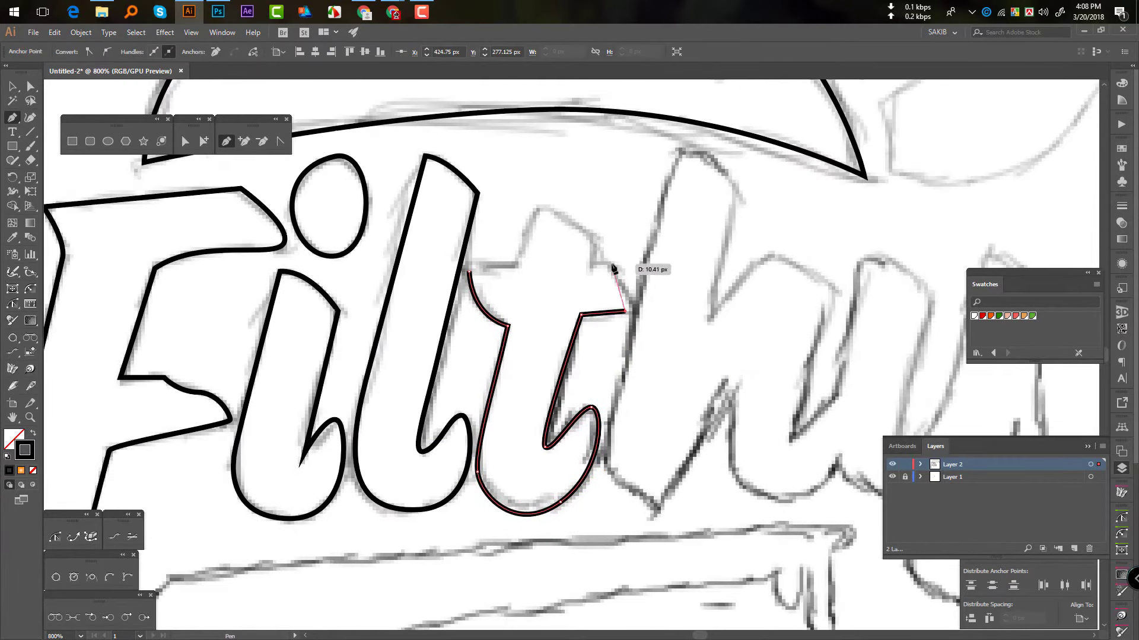
click(606, 310)
click(566, 266)
drag(569, 246, 570, 329)
click(451, 356)
- Begin the joined h-y outline along the h's base and the y's dripping right stroke
scroll(450, 356, right, 5)
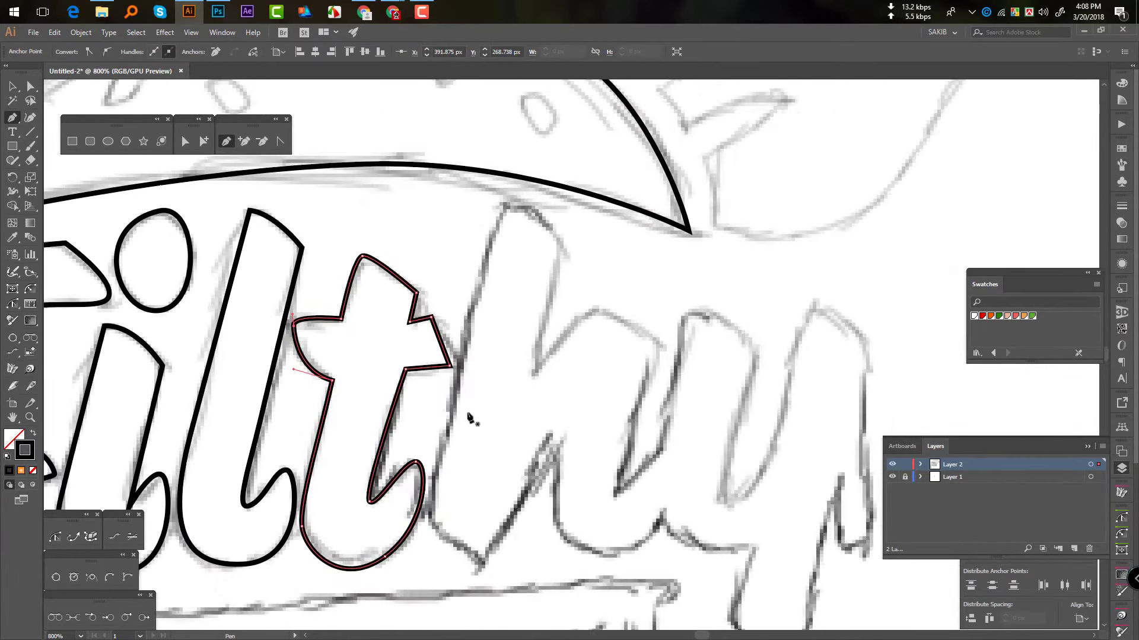
scroll(451, 356, down, 3)
click(385, 421)
click(434, 472)
click(507, 342)
drag(512, 434, 533, 452)
scroll(506, 416, right, 5)
scroll(506, 415, down, 2)
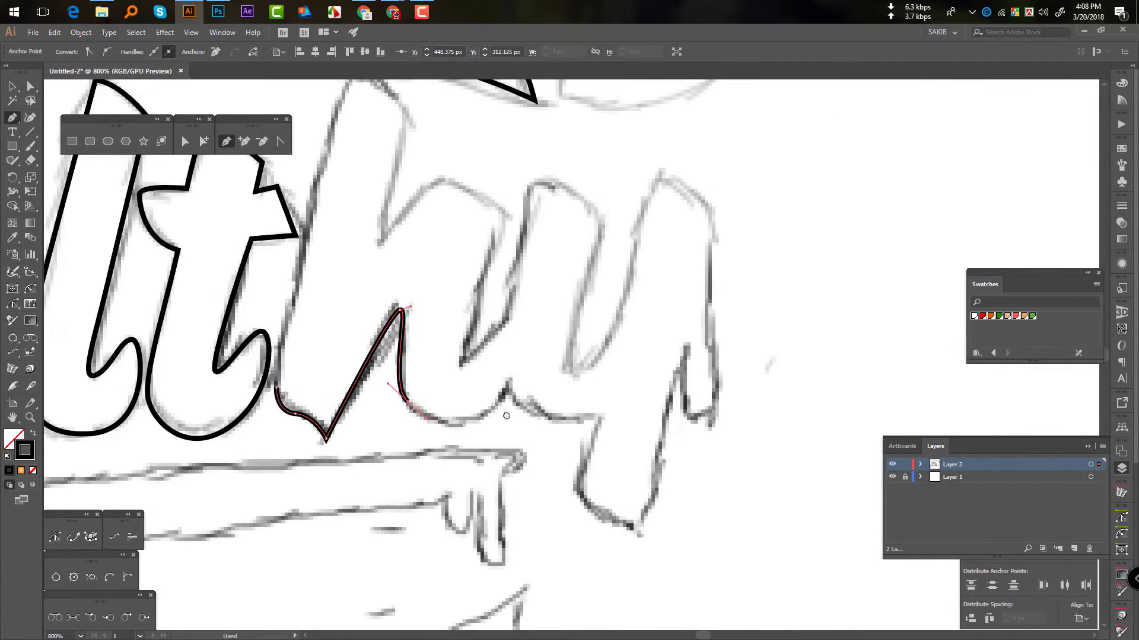
scroll(622, 411, down, 3)
scroll(622, 411, left, 1)
drag(619, 350, 620, 358)
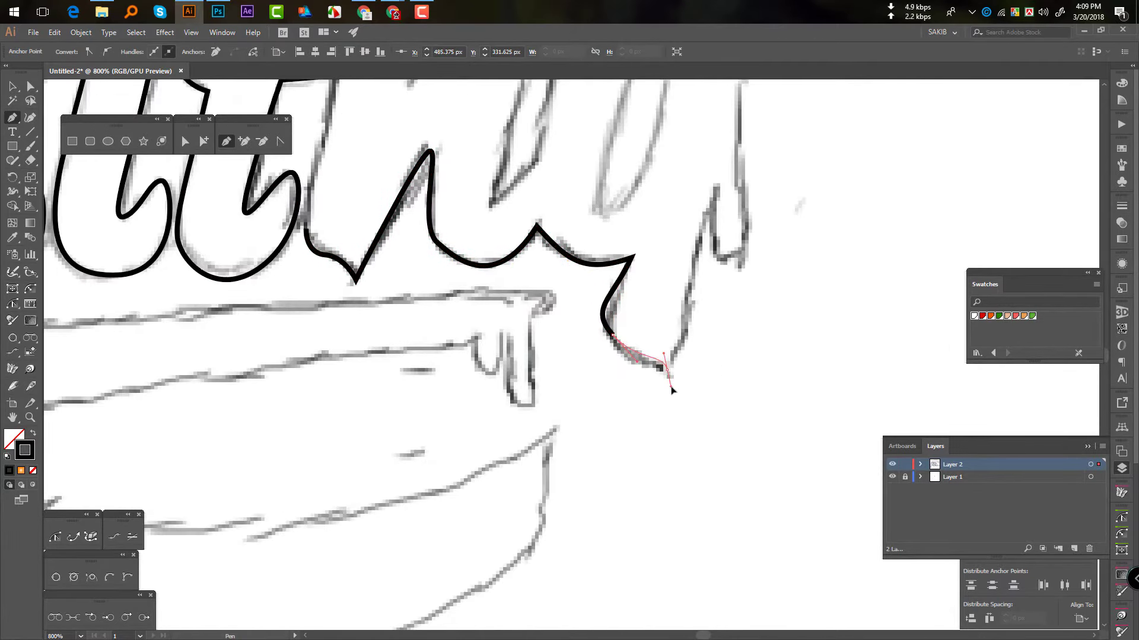
scroll(672, 389, up, 3)
click(682, 368)
drag(698, 356, 737, 280)
scroll(702, 278, up, 3)
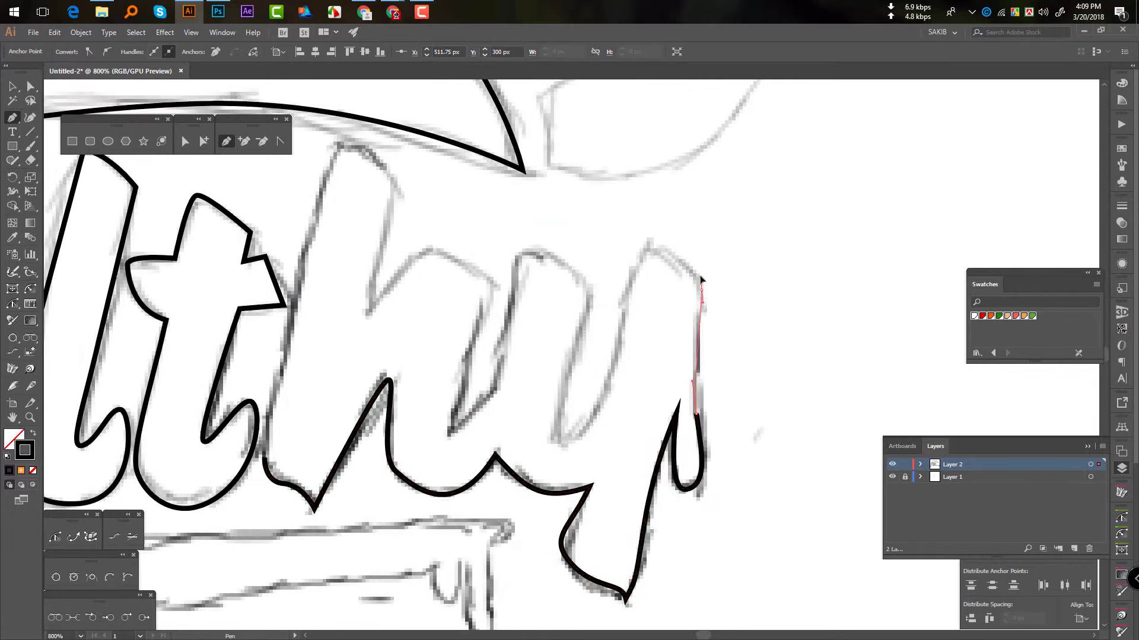
click(701, 280)
- Complete the h-y outline up the y's inner stroke and h's ascender, closing the path
scroll(701, 280, down, 2)
scroll(701, 280, left, 3)
click(744, 188)
drag(664, 386, 689, 392)
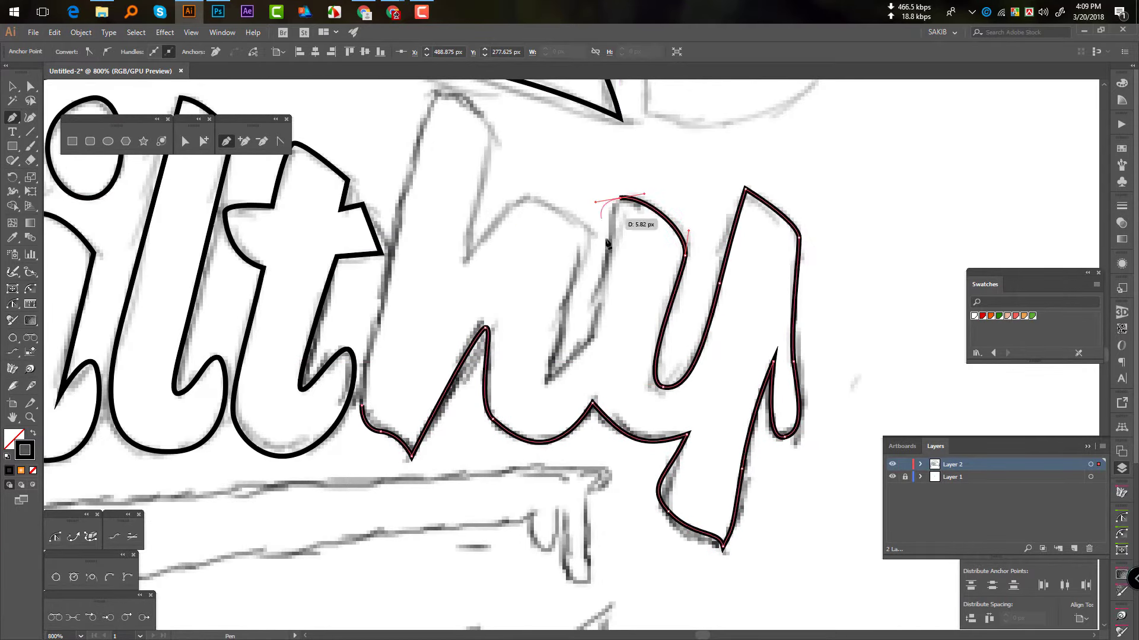
click(606, 275)
click(590, 334)
click(544, 382)
click(593, 232)
scroll(602, 285, up, 2)
scroll(591, 322, up, 2)
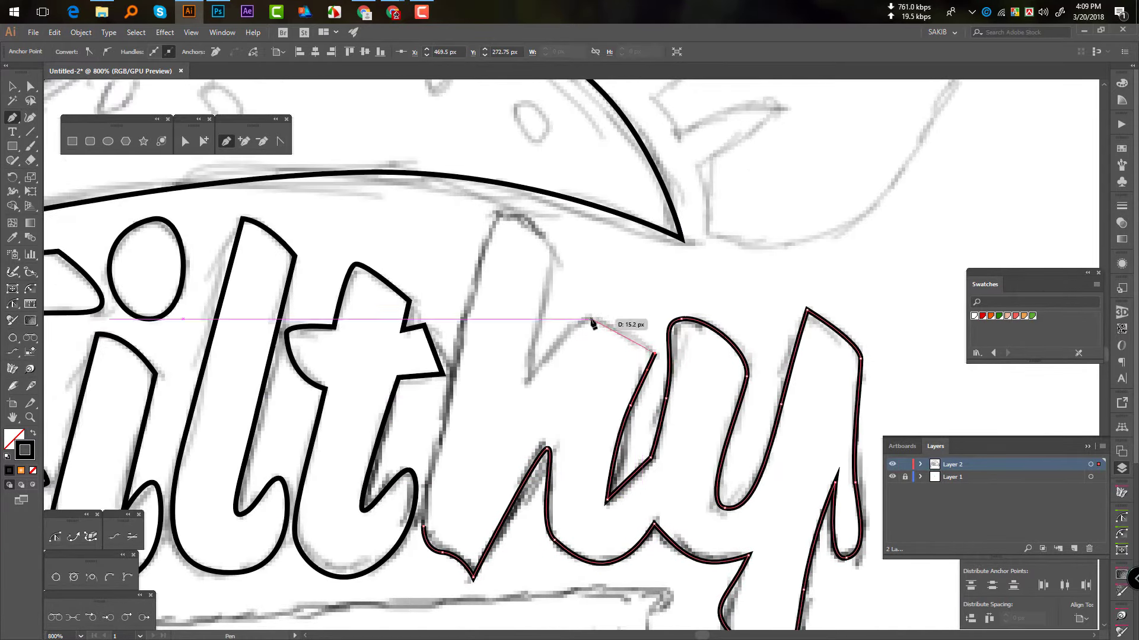
click(590, 320)
click(524, 382)
click(522, 293)
scroll(522, 293, left, 3)
click(661, 184)
click(587, 497)
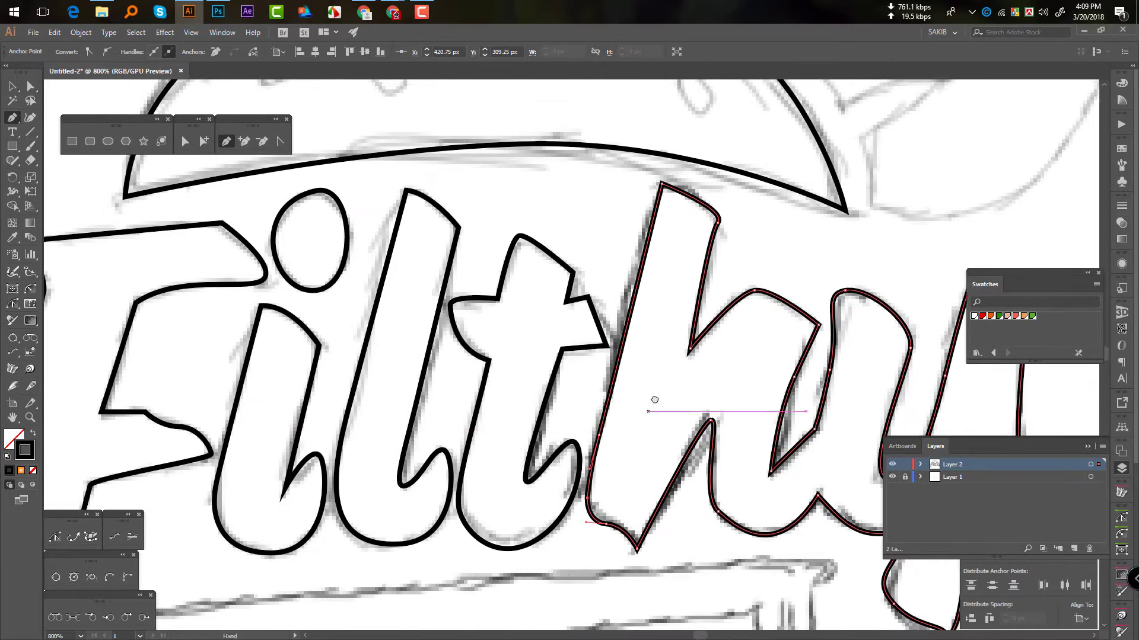
scroll(654, 400, down, 5)
scroll(381, 356, up, 4)
- Outline the sesame seeds on the top bun as small closed ellipses
drag(332, 310, 346, 310)
drag(353, 282, 356, 287)
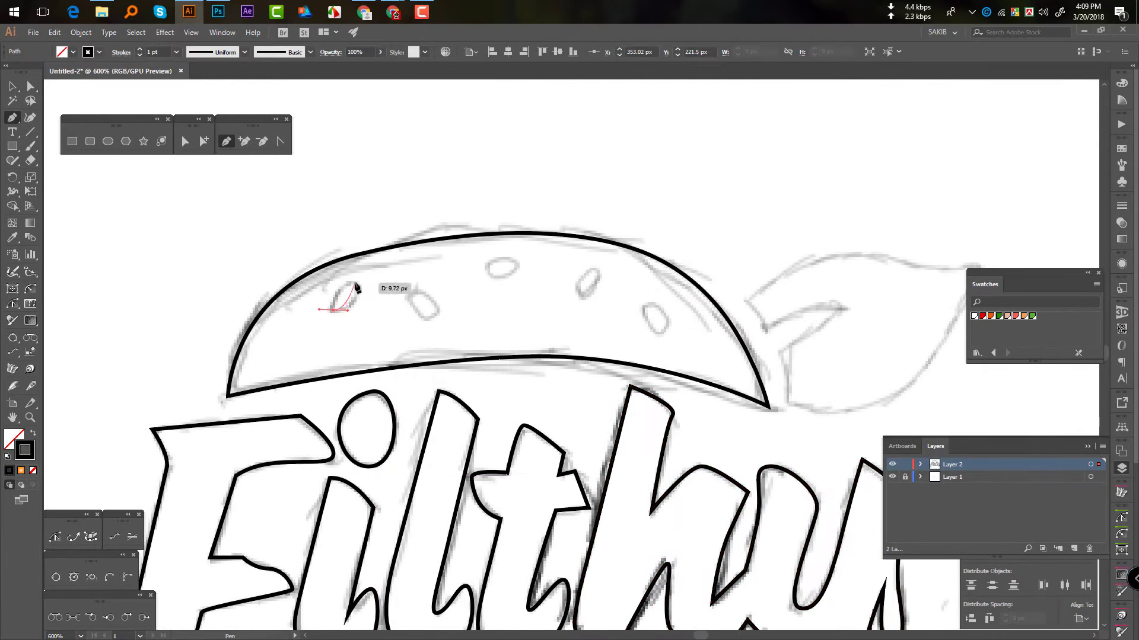
click(332, 309)
click(414, 294)
drag(433, 318, 445, 313)
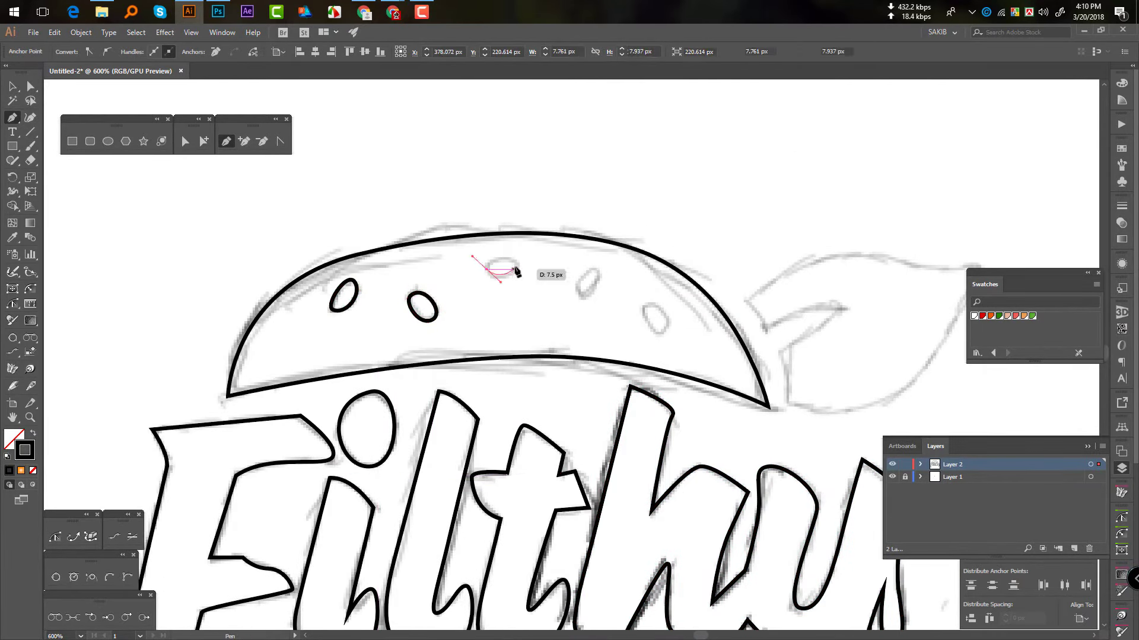
drag(515, 272, 498, 264)
mouse_move(593, 266)
mouse_down()
mouse_move(605, 282)
mouse_move(582, 299)
mouse_up()
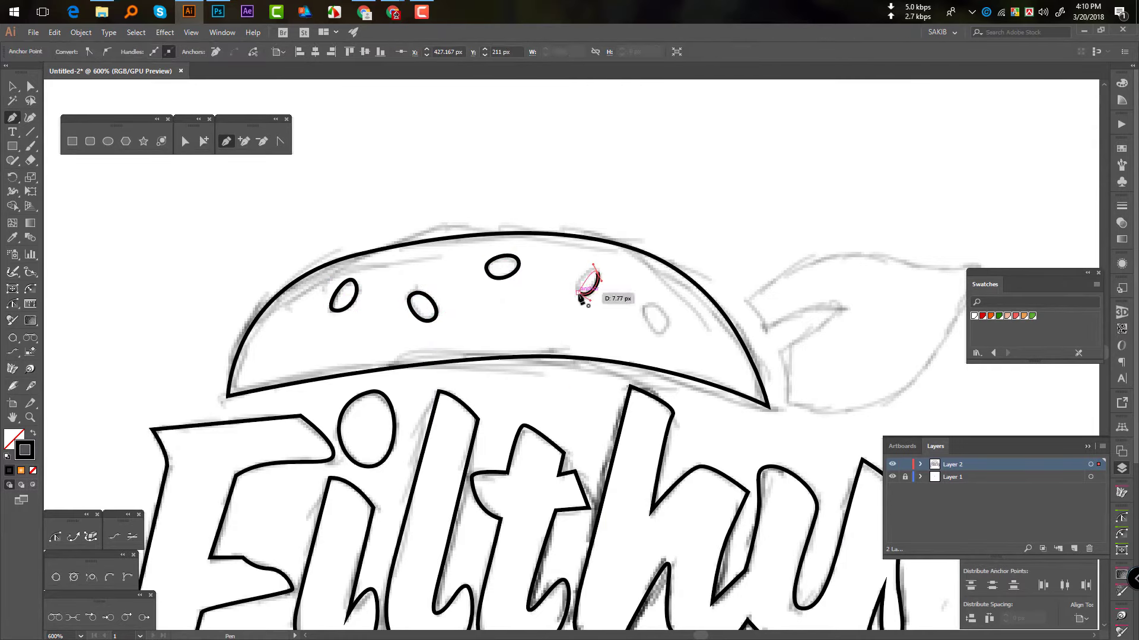
click(593, 266)
drag(659, 311, 667, 320)
click(652, 332)
- Trace the leaf as a closed curved outline
drag(711, 356, 580, 332)
click(615, 279)
click(635, 304)
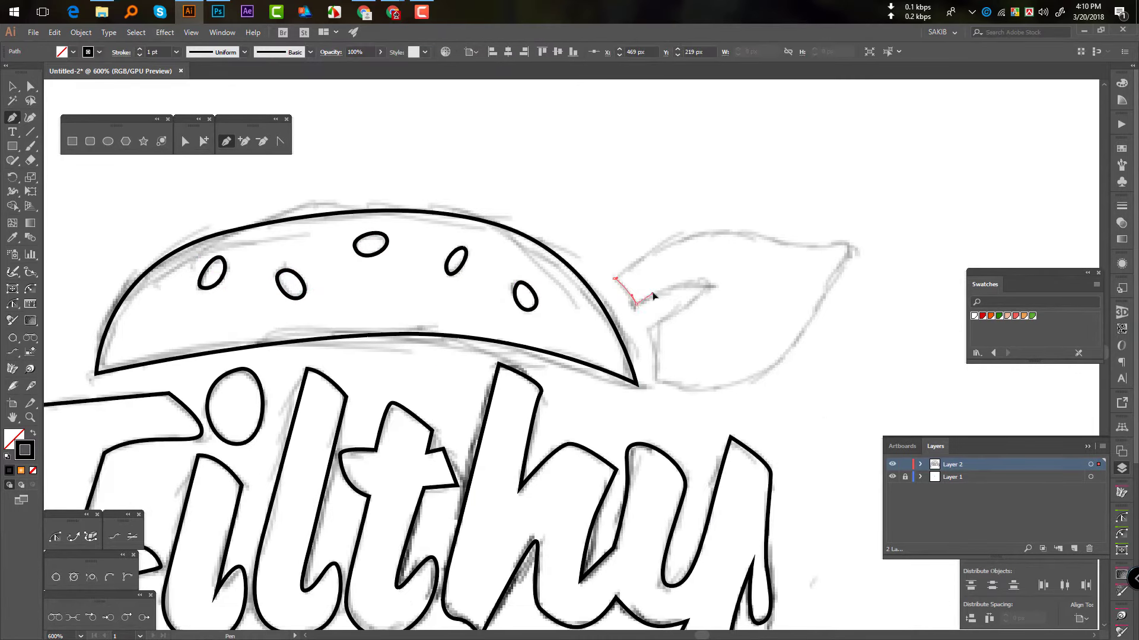
drag(711, 288, 744, 299)
drag(657, 358, 637, 257)
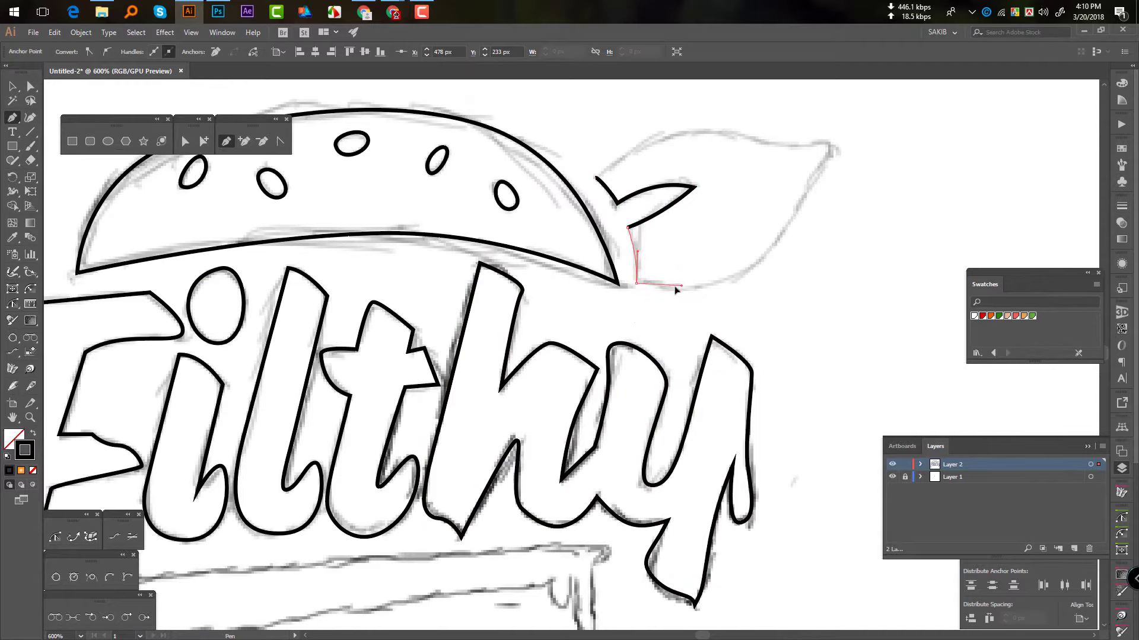
drag(710, 294, 655, 376)
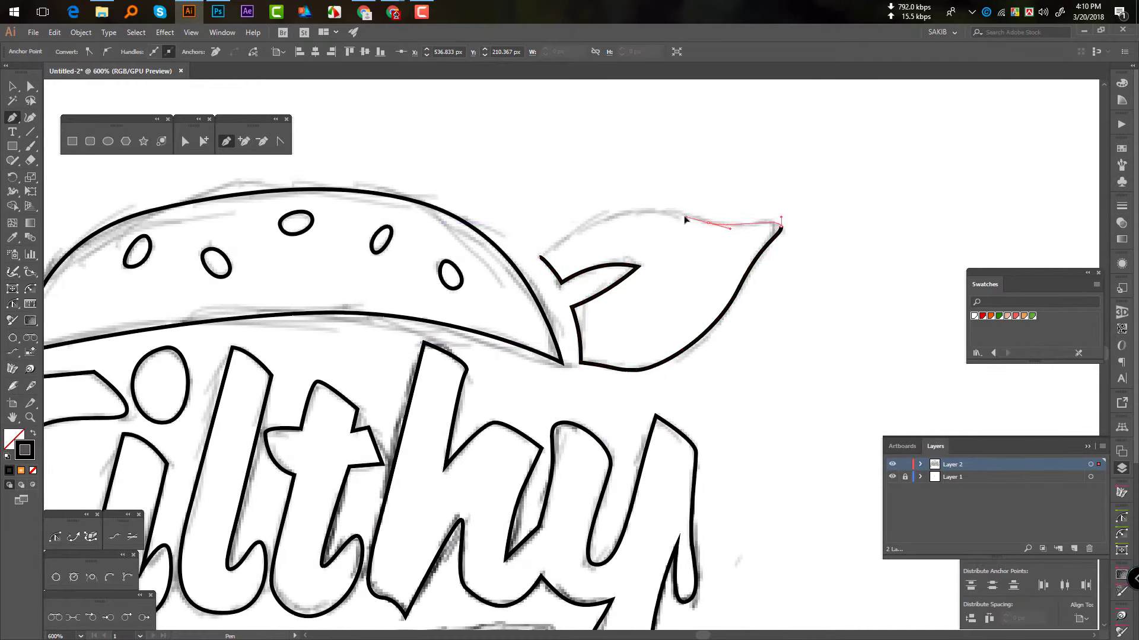
click(552, 255)
- Trace the dripping banner below the lettering and close its outline
drag(415, 534, 653, 207)
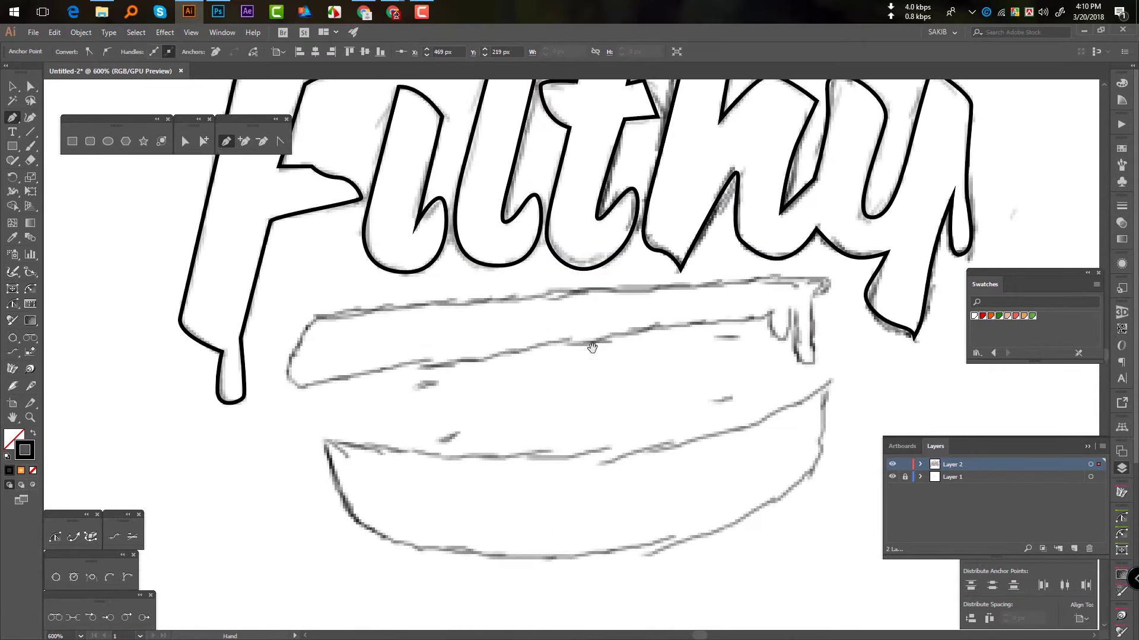
click(313, 315)
drag(282, 382, 332, 380)
drag(427, 368, 321, 382)
drag(664, 328, 666, 358)
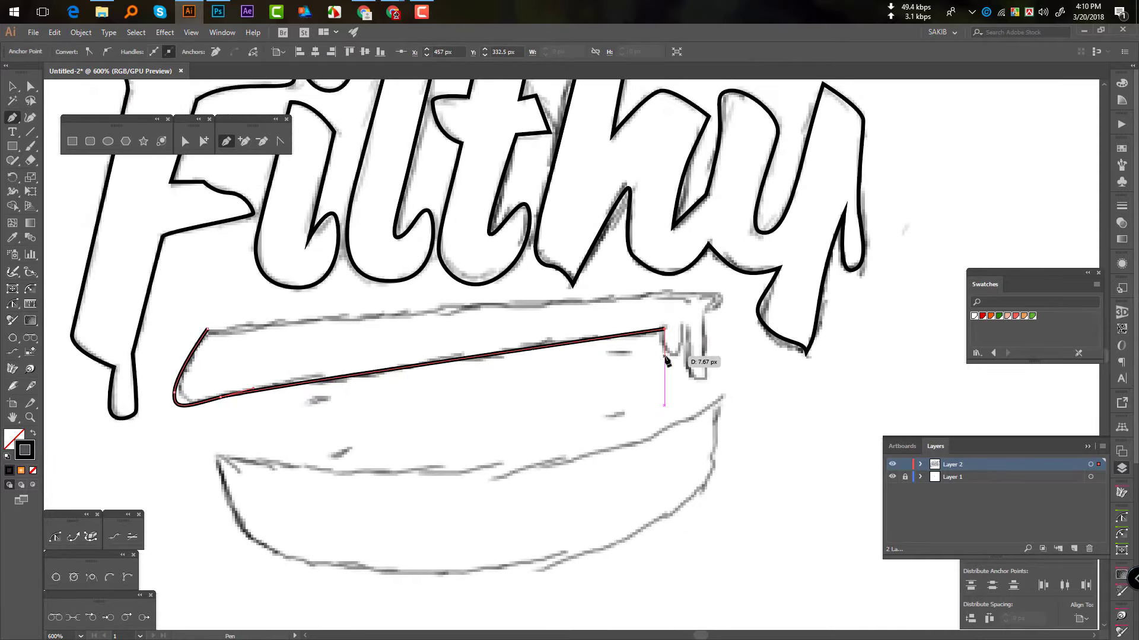
click(680, 354)
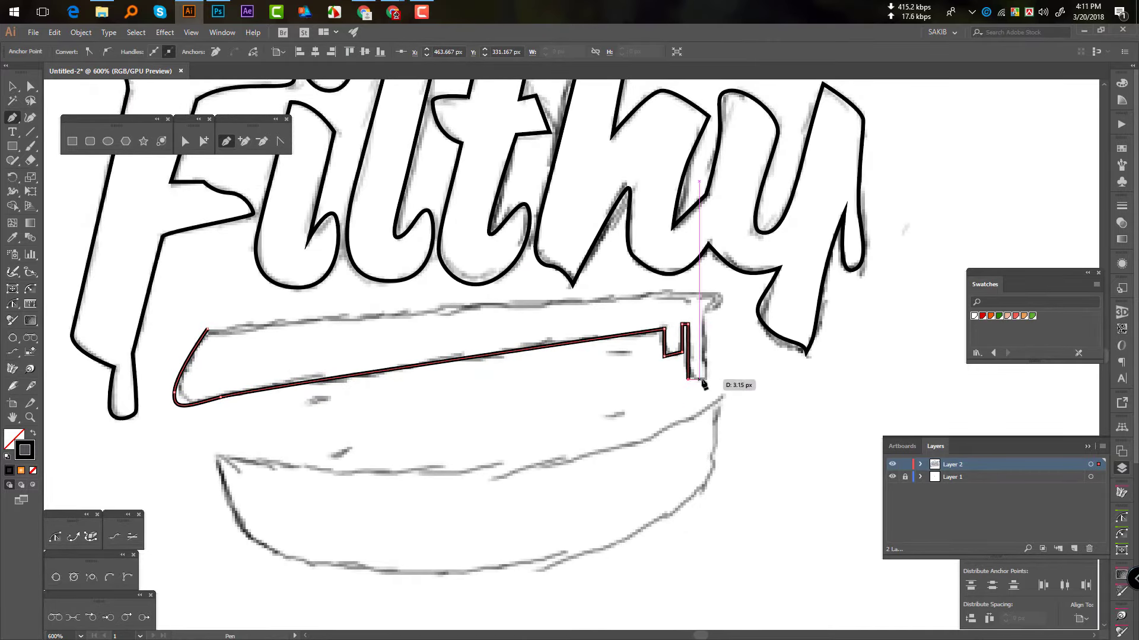
click(712, 291)
click(208, 330)
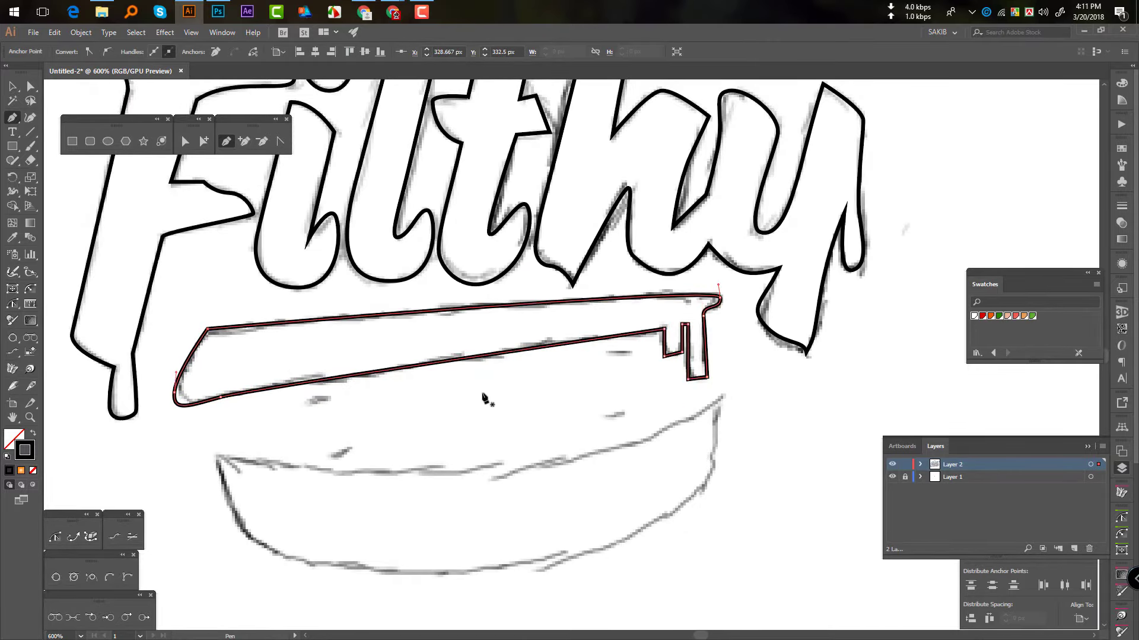
key(a)
- Trace the bottom bun as a closed outline
drag(741, 377, 758, 300)
click(233, 380)
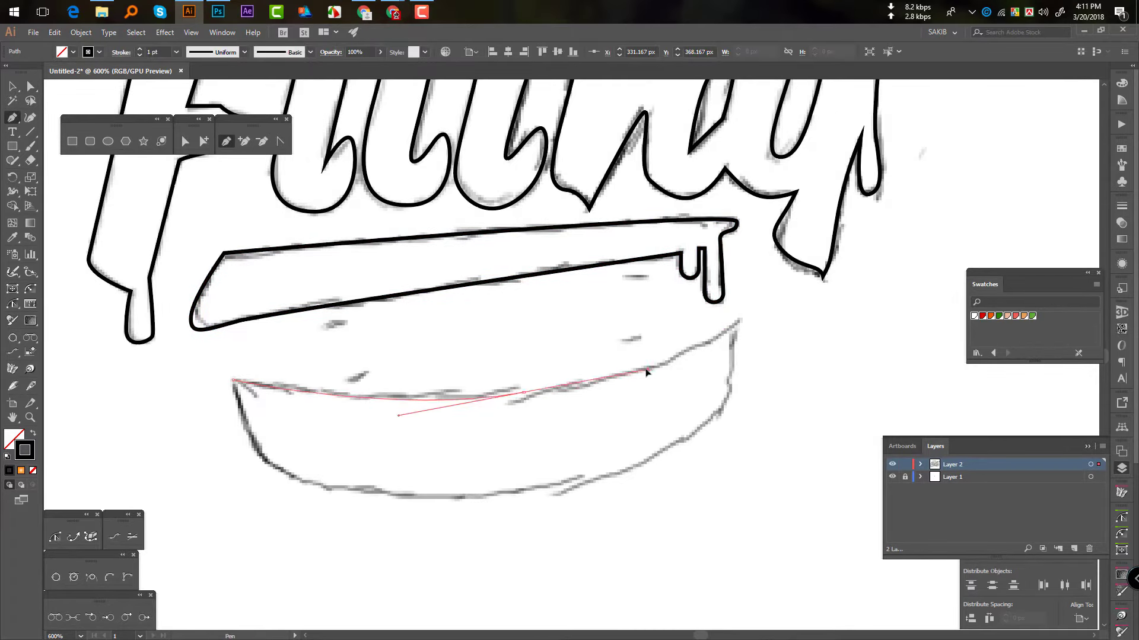
drag(528, 393, 667, 364)
click(553, 491)
click(386, 355)
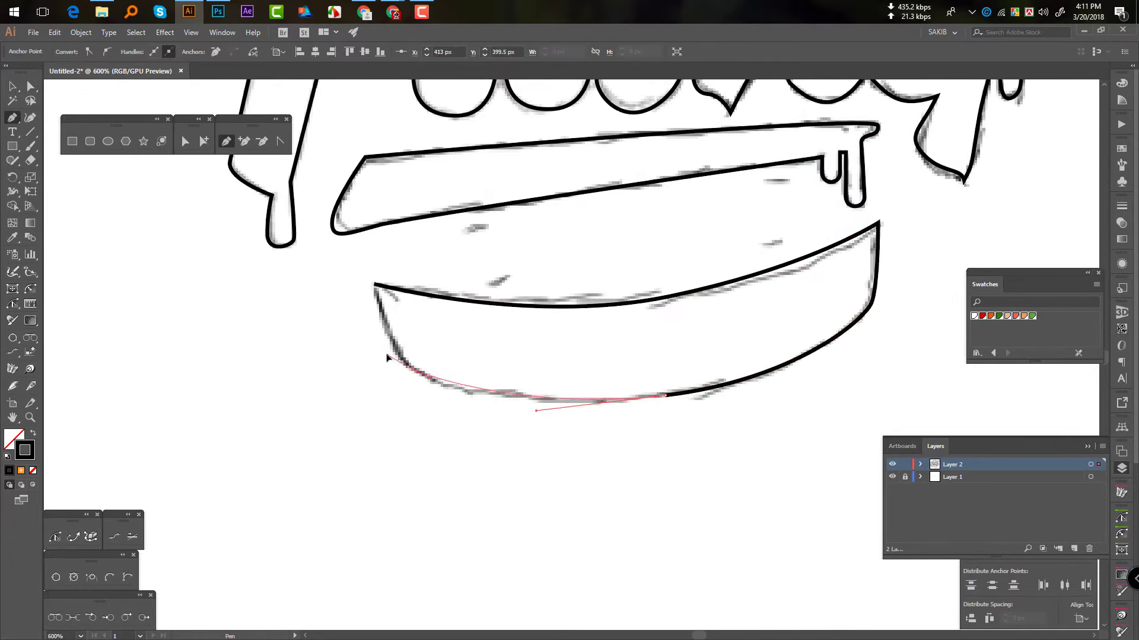
click(376, 280)
- Switch to the Selection tool and zoom out to view the whole logo
key(ctrl+minus)
key(ctrl+minus)
key(ctrl+minus)
key(v)
click(168, 203)
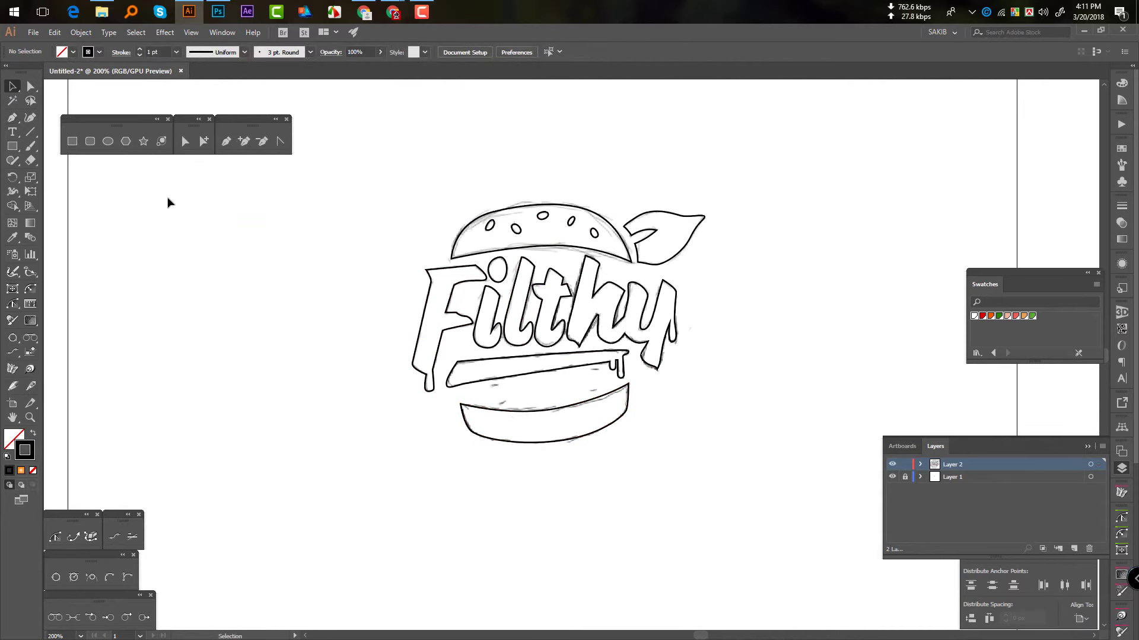
key(super+d)
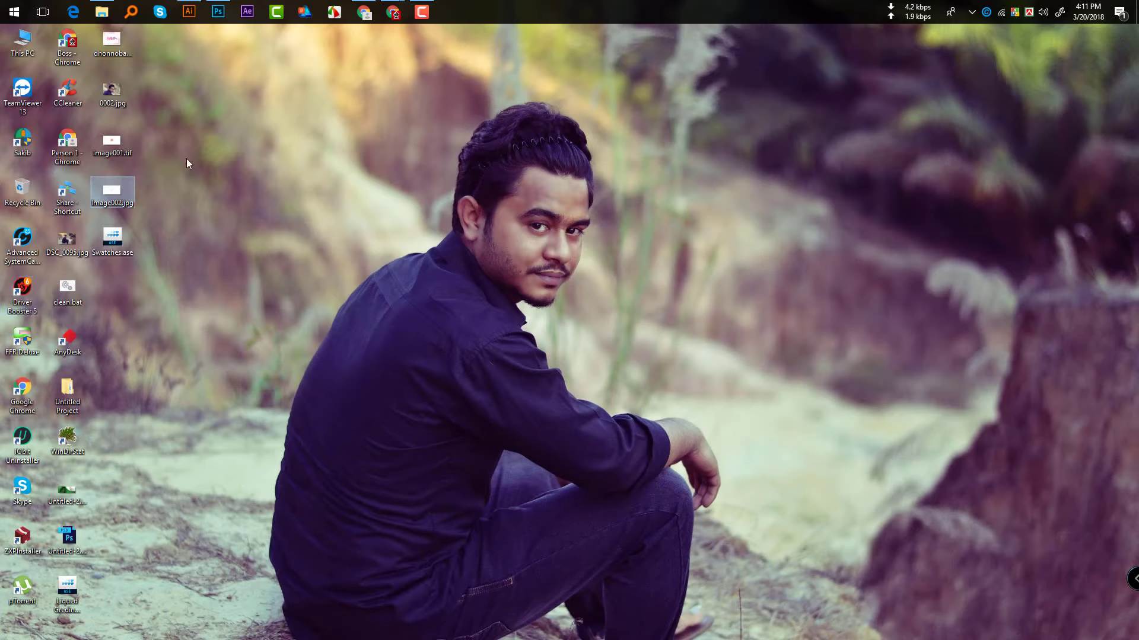
double_click(21, 336)
text(VEGAN)
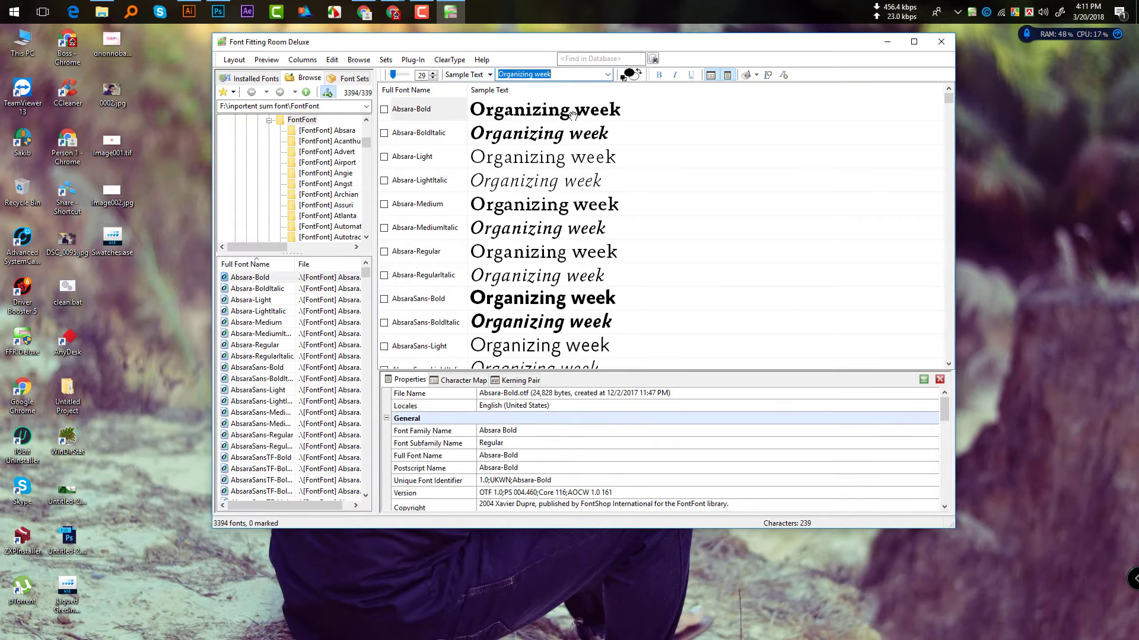
click(634, 75)
click(249, 78)
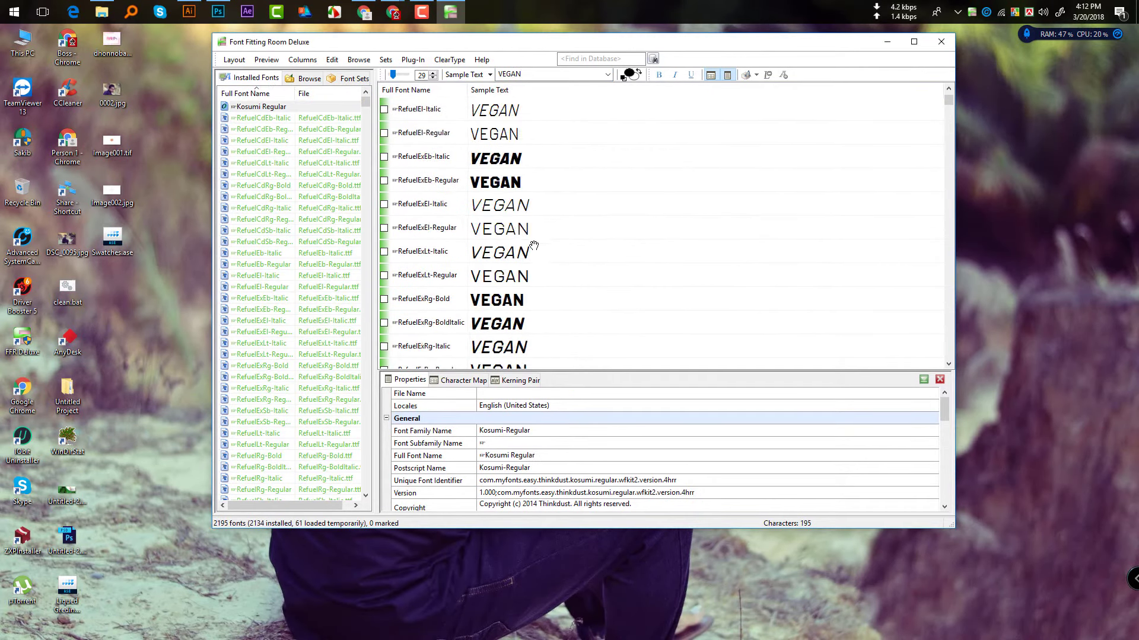
scroll(534, 245, down, 5)
scroll(546, 237, down, 5)
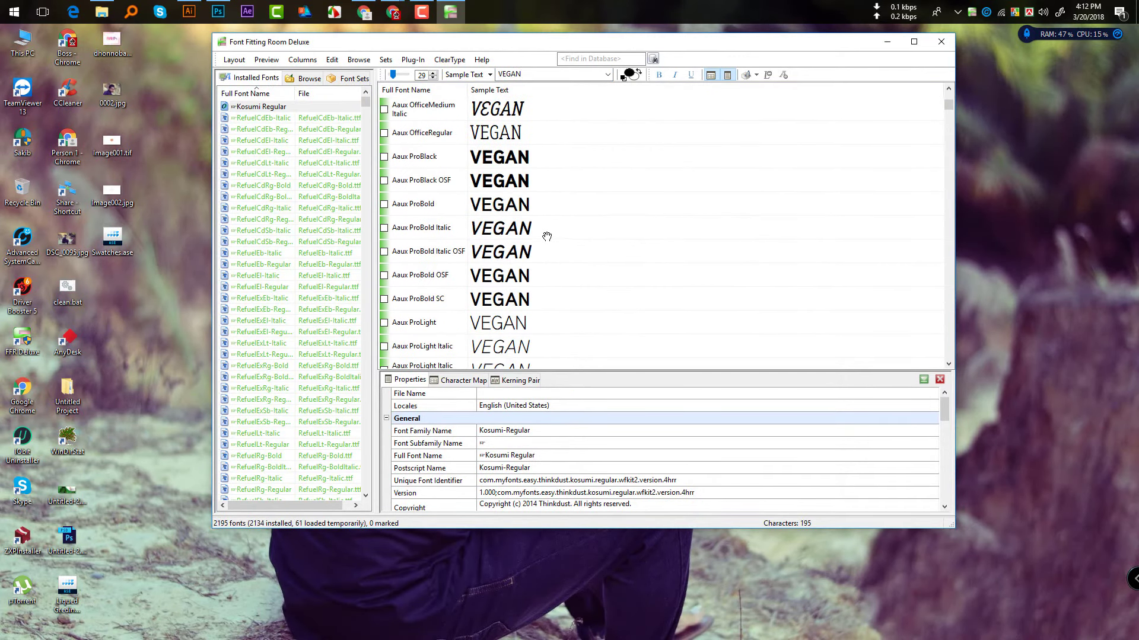
scroll(547, 236, down, 4)
scroll(504, 285, down, 3)
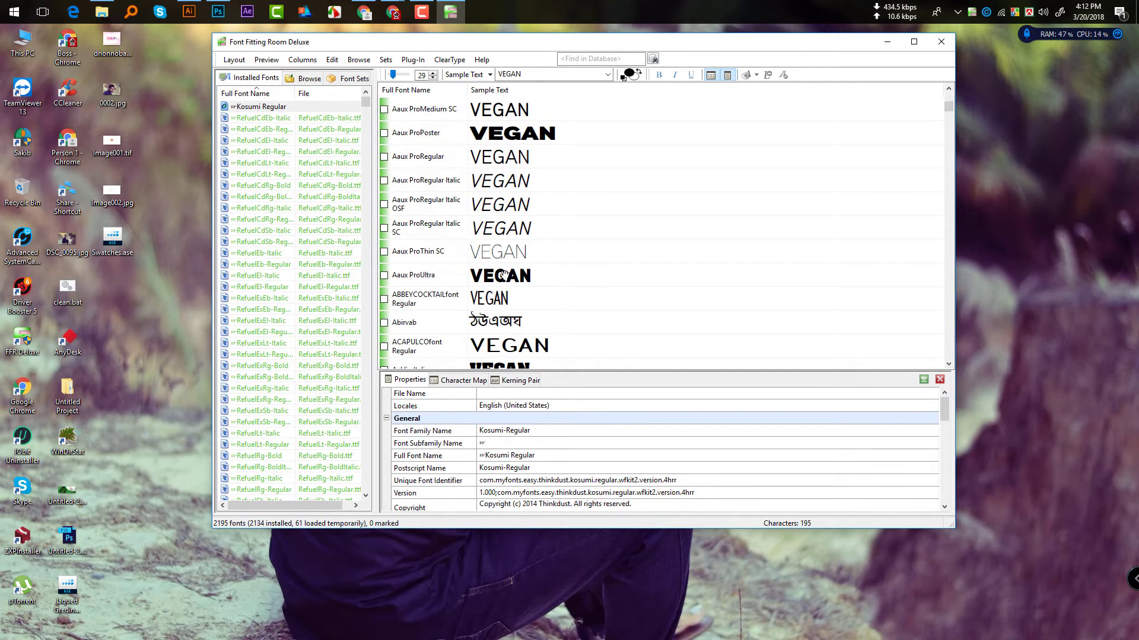
scroll(570, 310, down, 3)
scroll(570, 313, down, 3)
scroll(570, 312, down, 3)
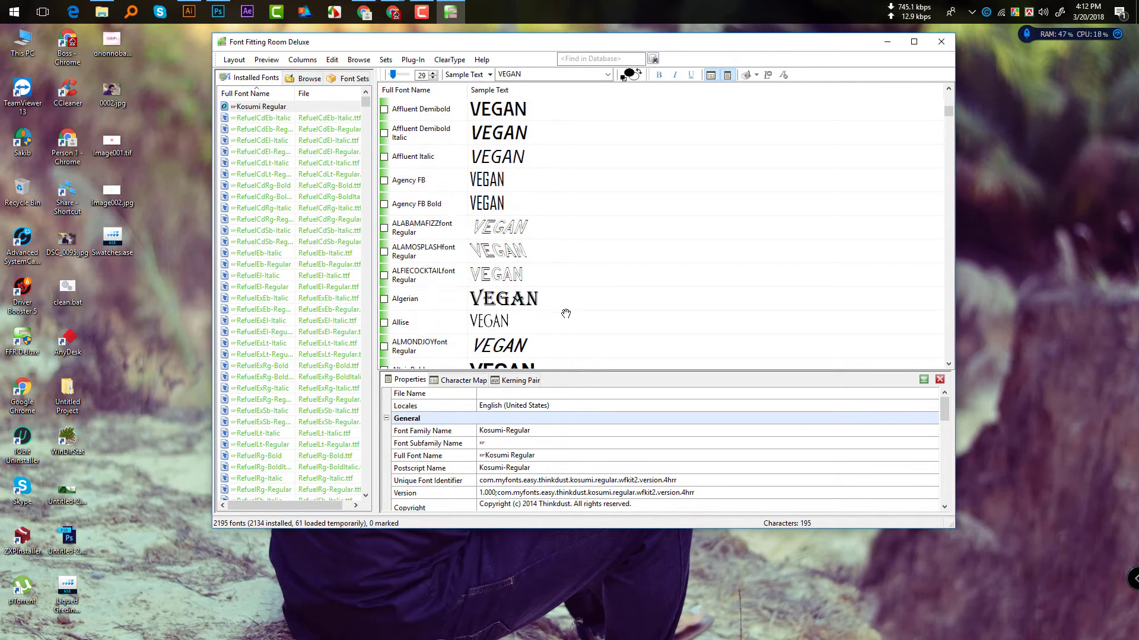
scroll(563, 308, down, 3)
scroll(558, 305, down, 3)
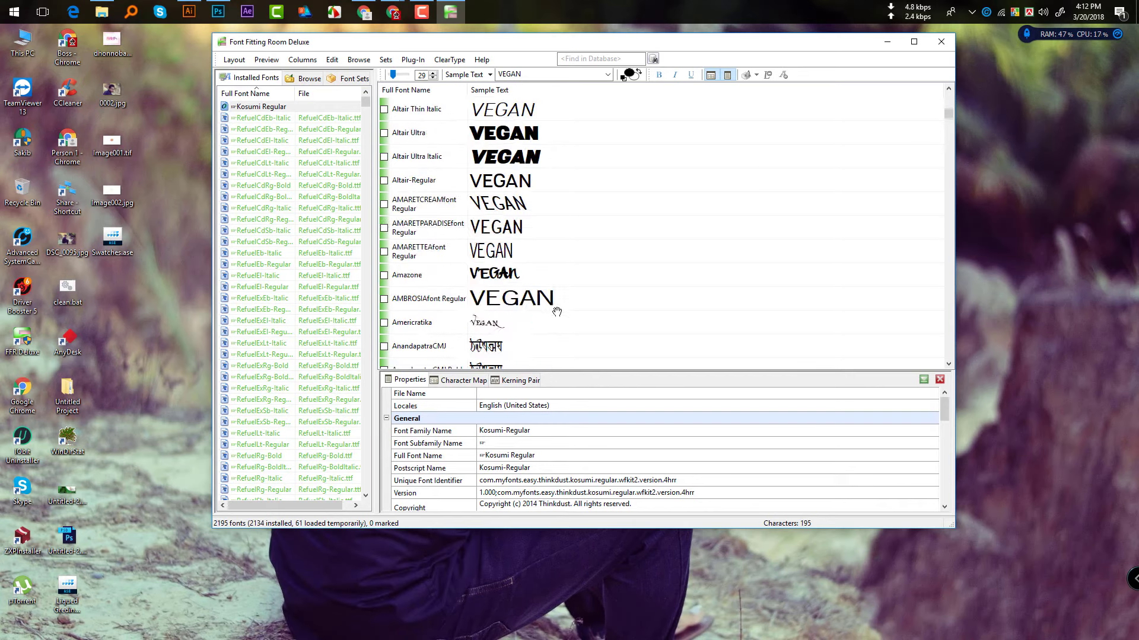
scroll(558, 305, up, 3)
click(450, 12)
click(189, 11)
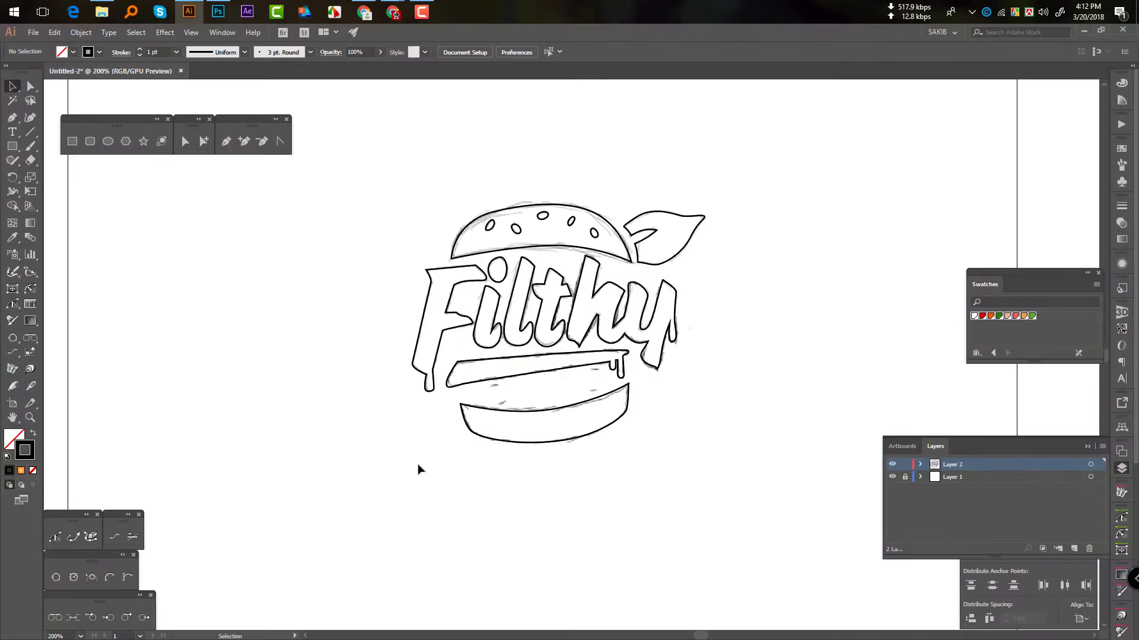
- Add the text VEGAN below the burger
click(10, 131)
click(350, 465)
text(N)
key(Escape)
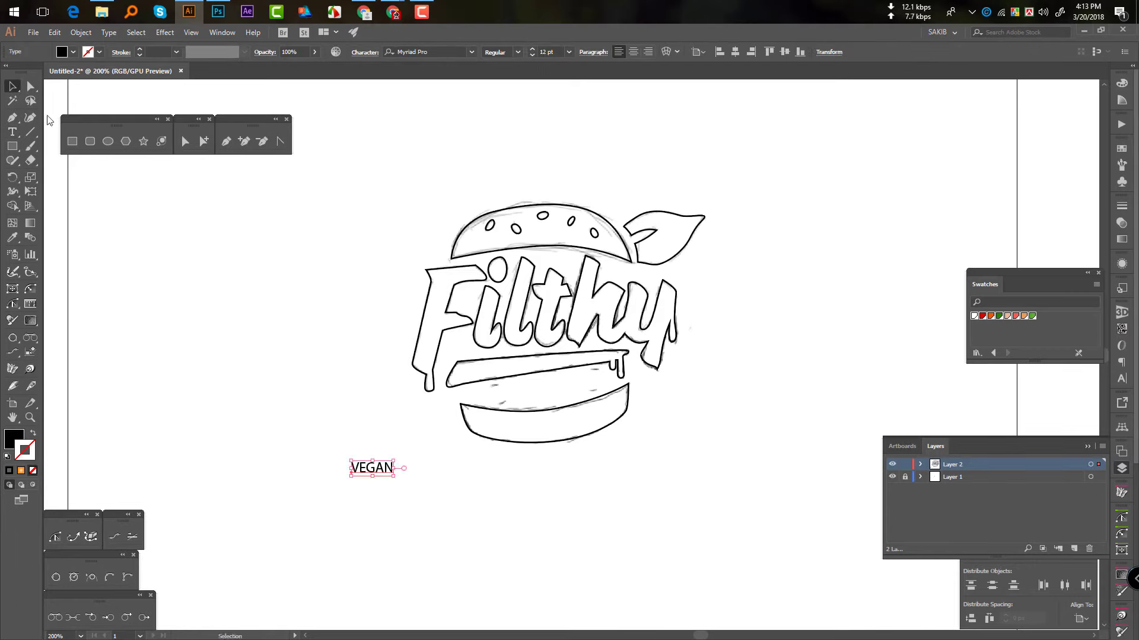
click(1121, 378)
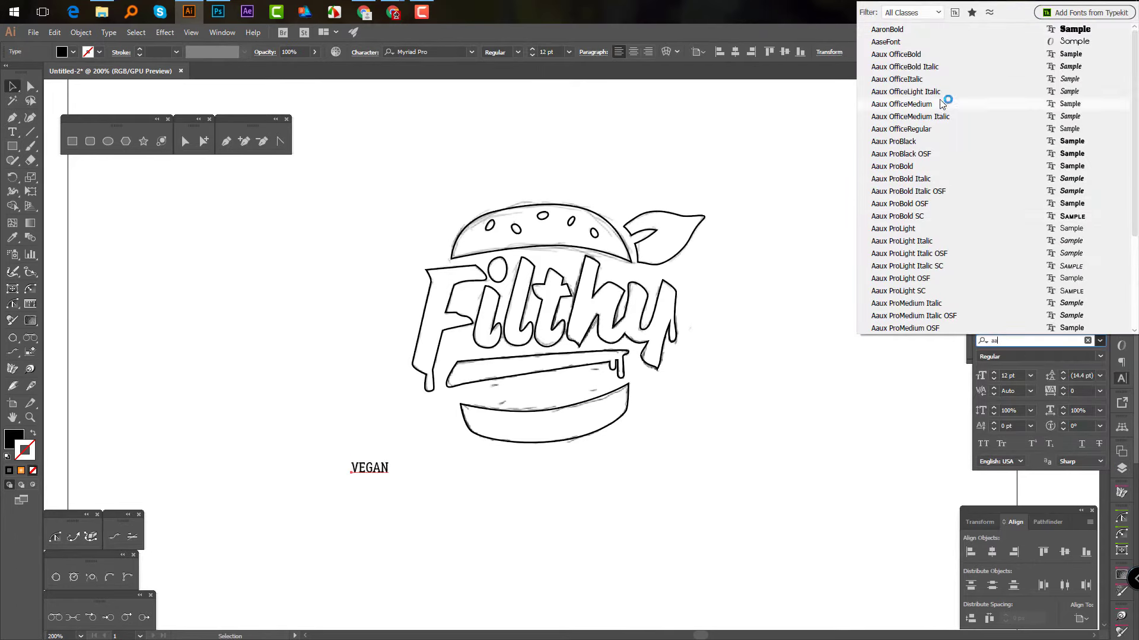
- Set the VEGAN text in Nexa Black Italic
click(907, 29)
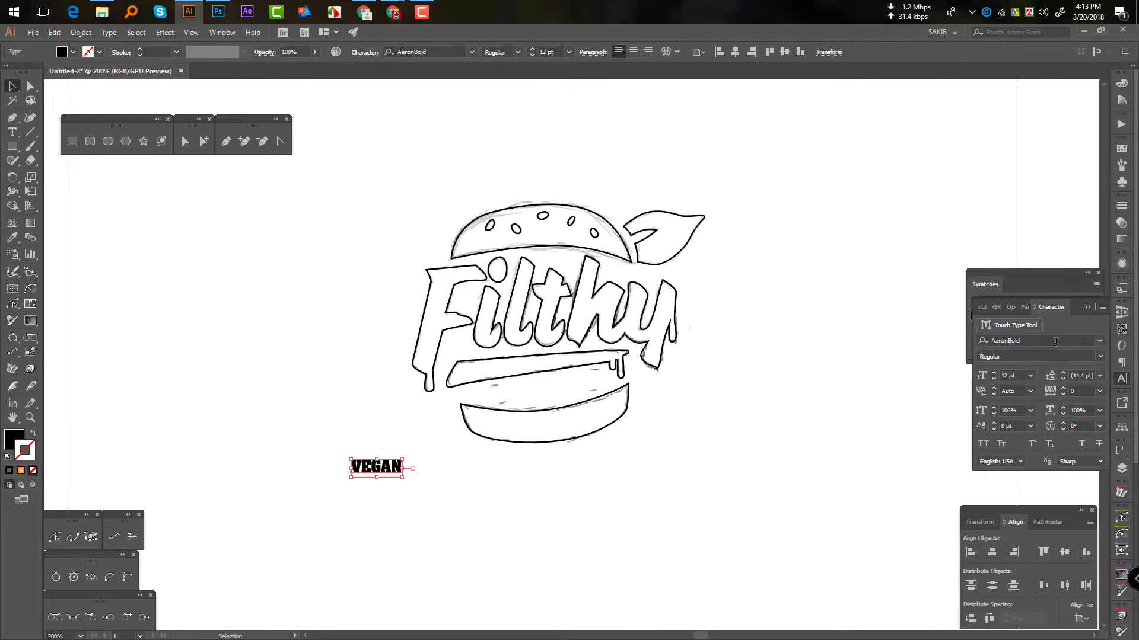
text(aa)
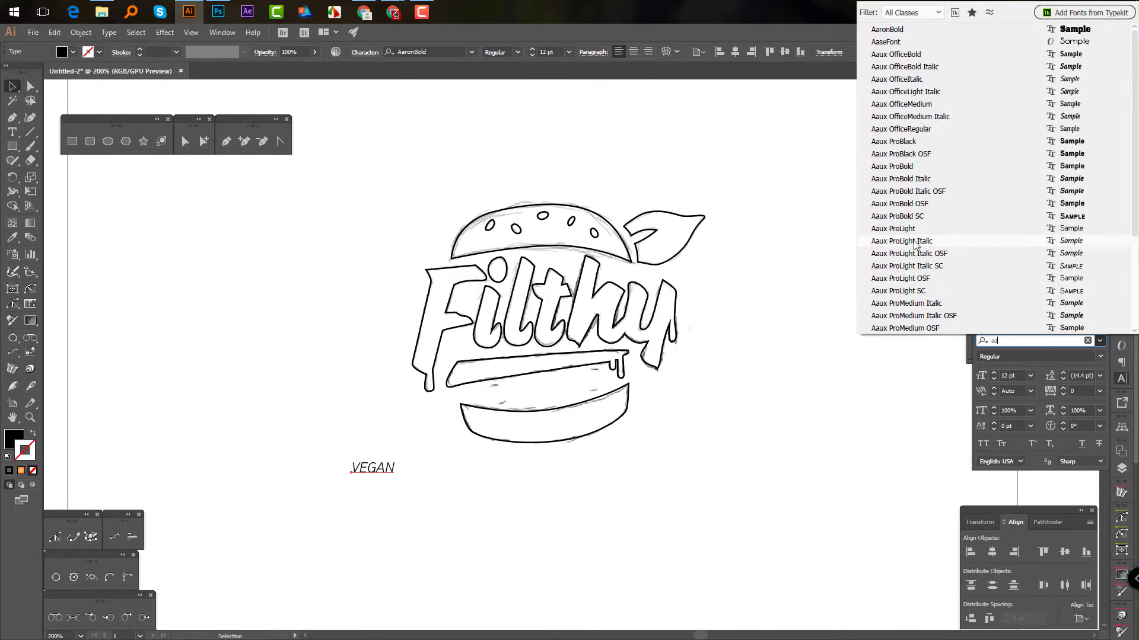
click(907, 327)
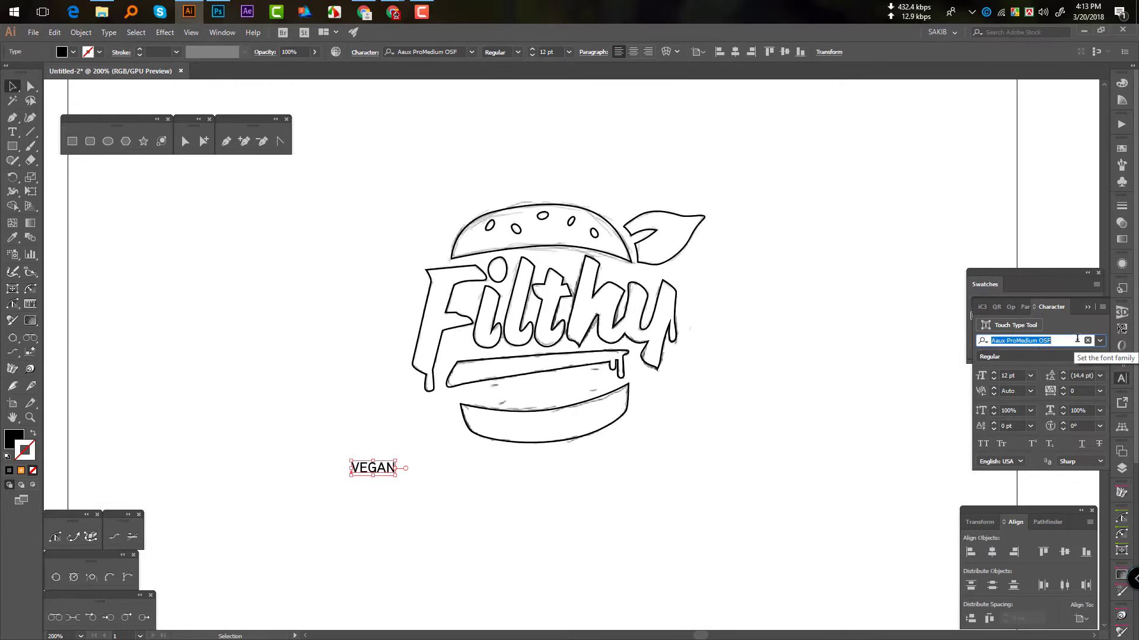
key(Down)
text(nex)
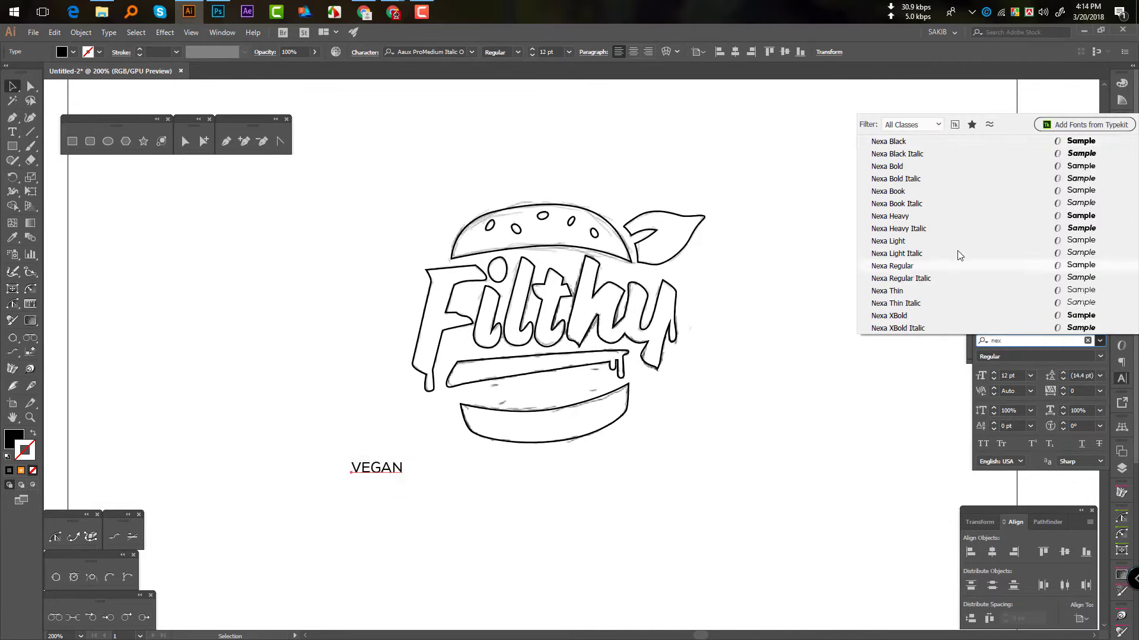
key(Return)
- Move VEGAN into the banner under Filthy, enlarging, widening and slanting it to fit
key(ctrl+plus)
drag(619, 350, 840, 238)
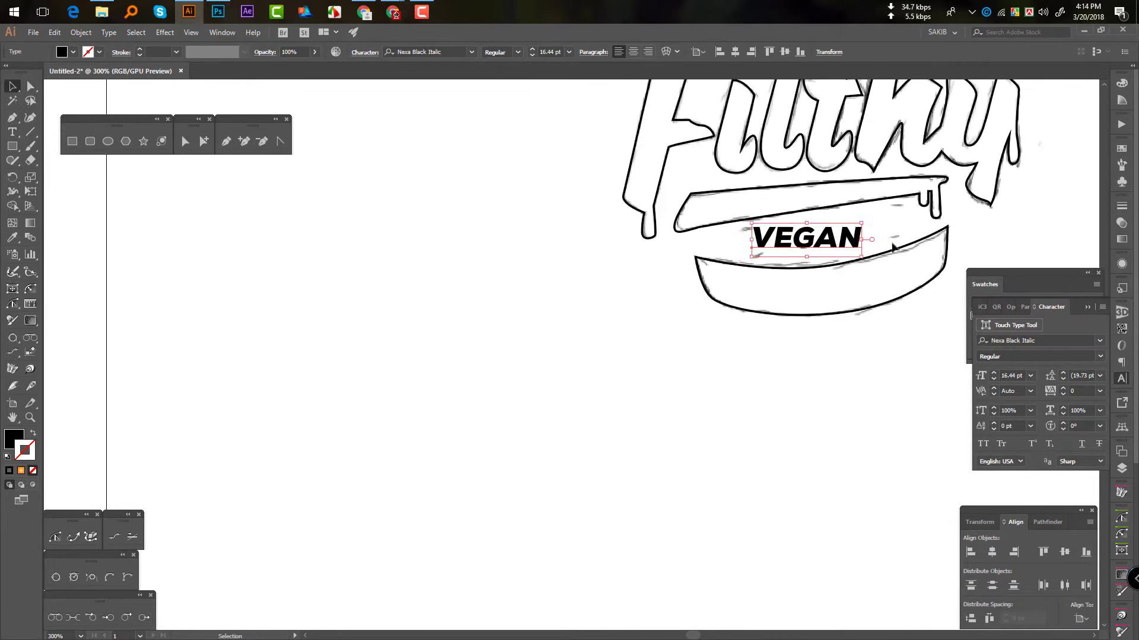
mouse_move(705, 310)
mouse_down()
mouse_move(727, 315)
mouse_move(748, 297)
mouse_up()
click(30, 191)
key(v)
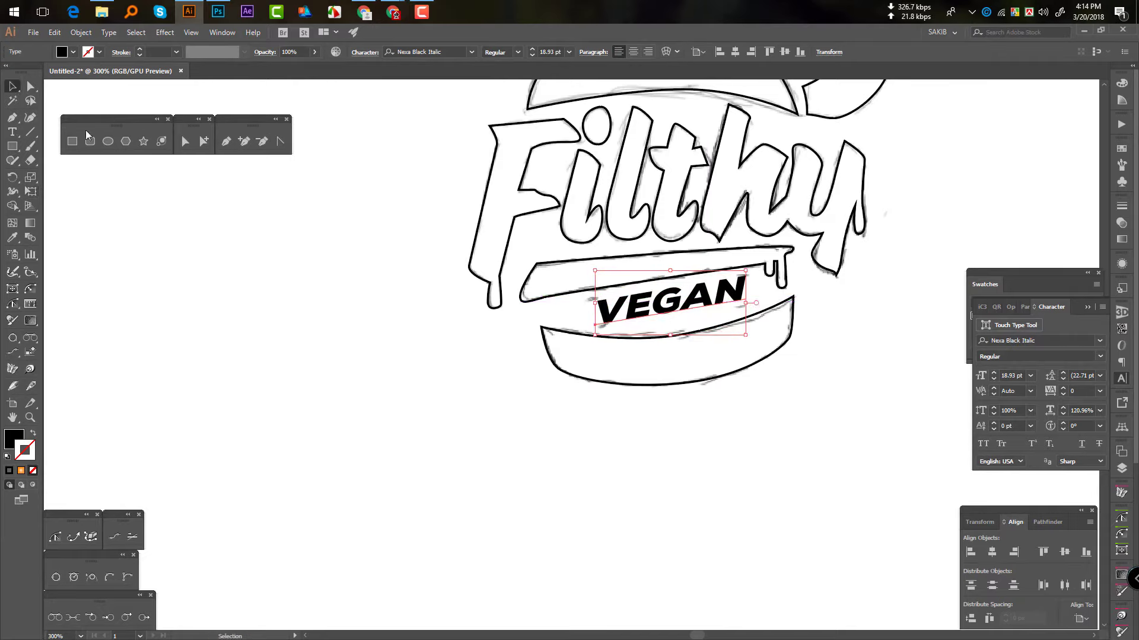
key(ctrl+shift+a)
key(ctrl+minus)
- Delete the unwanted default swatches from the Swatches panel
click(1120, 148)
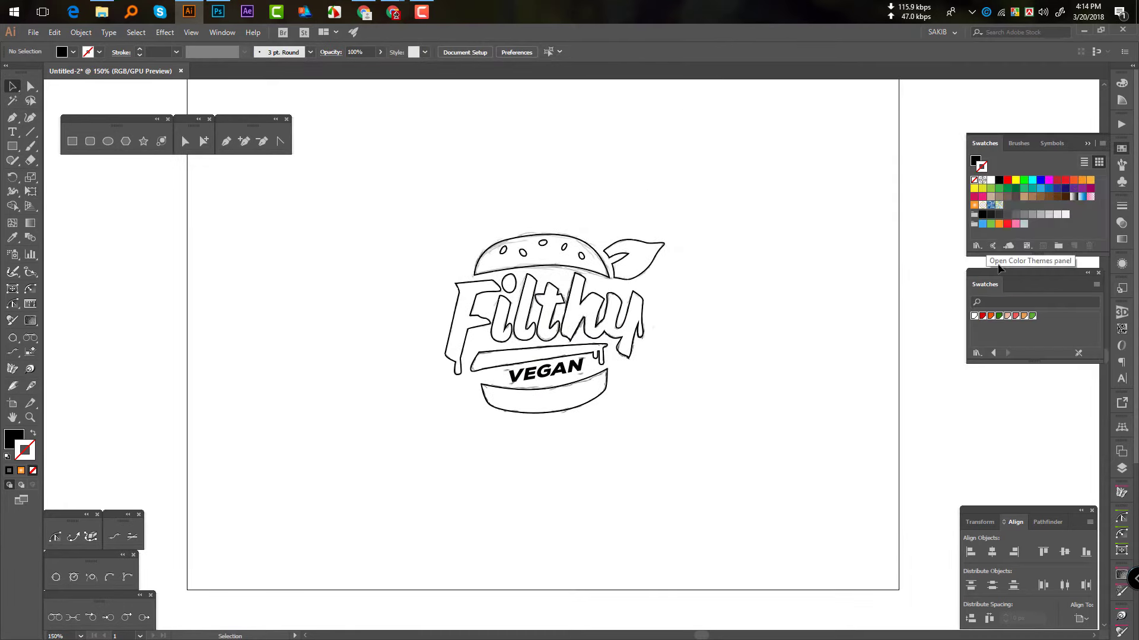
click(990, 181)
shift+click(1023, 224)
click(1089, 246)
key(Return)
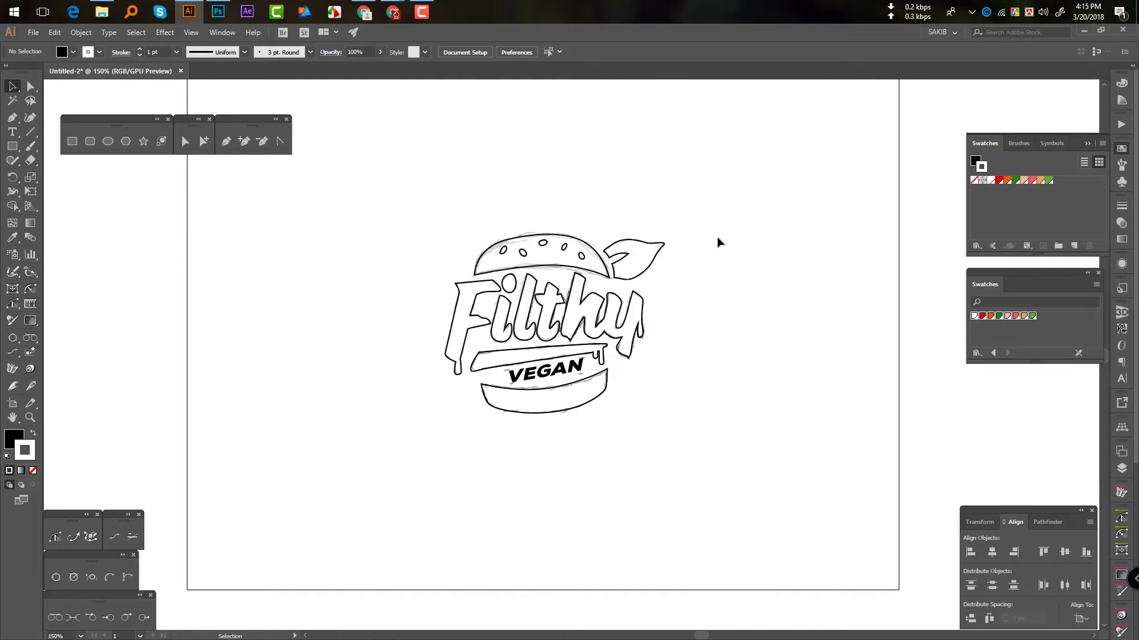
- Colour the bun seeds white, the top bun orange and the leaf green
drag(557, 243, 561, 252)
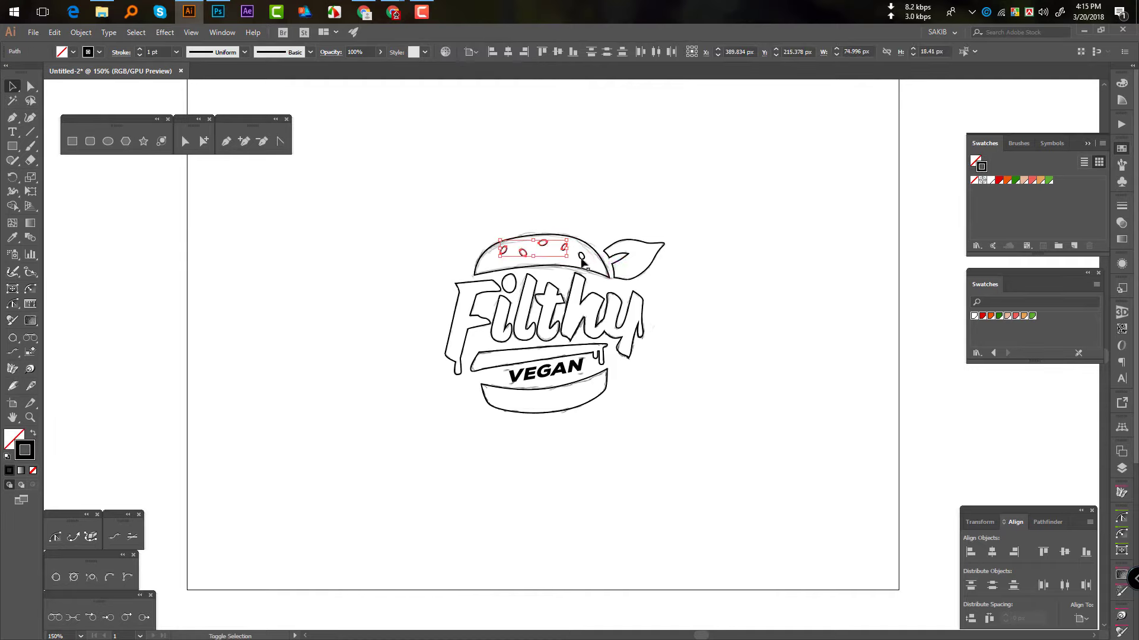
shift+click(581, 257)
click(991, 180)
click(534, 261)
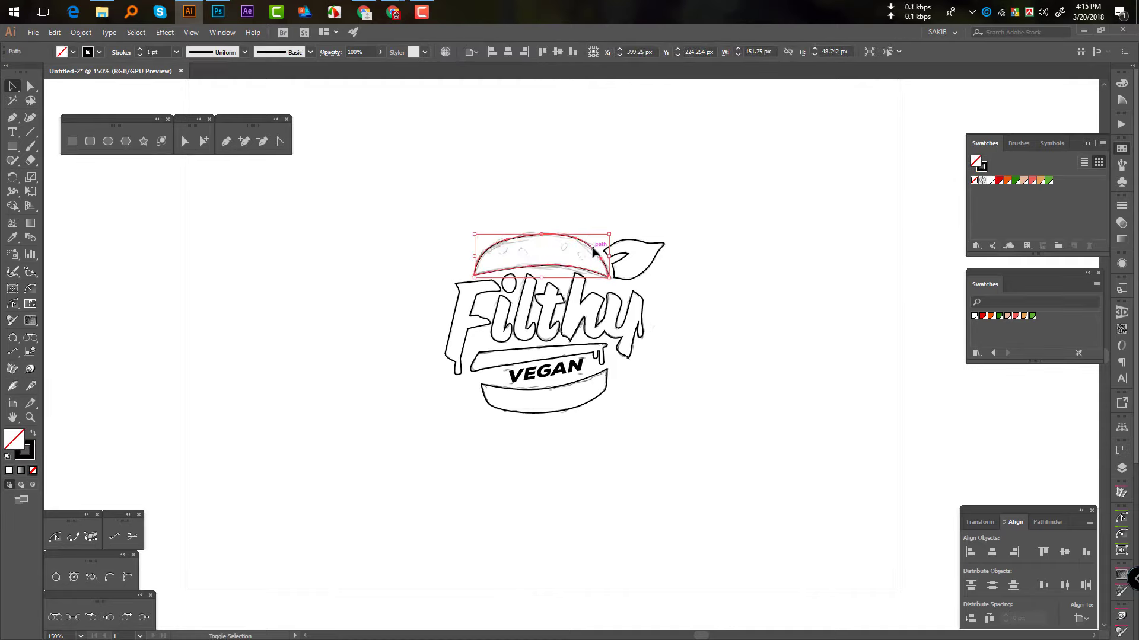
click(1040, 181)
click(638, 255)
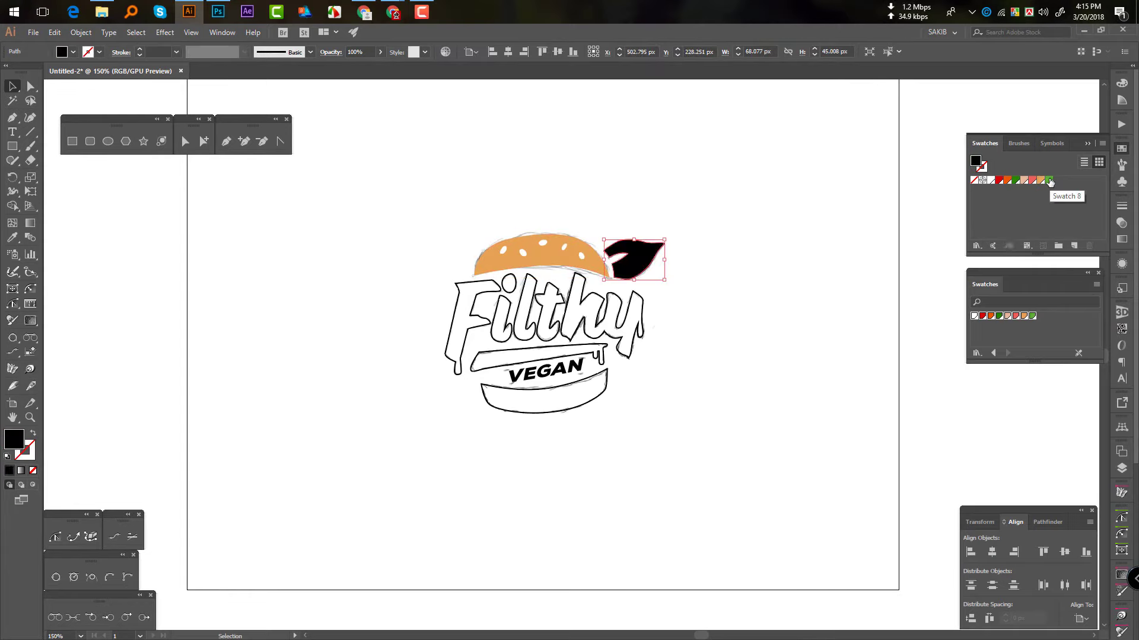
click(1016, 180)
- Fill Filthy and VEGAN red, the banner green, and the bottom bun the same orange
drag(455, 241, 602, 279)
click(982, 180)
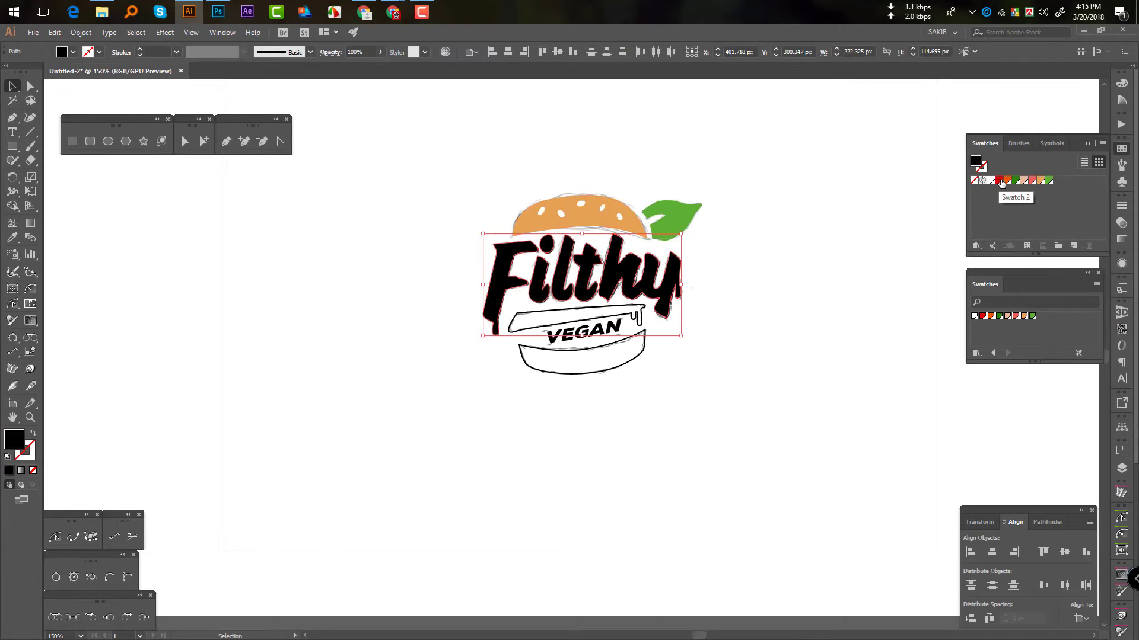
click(582, 294)
click(1016, 180)
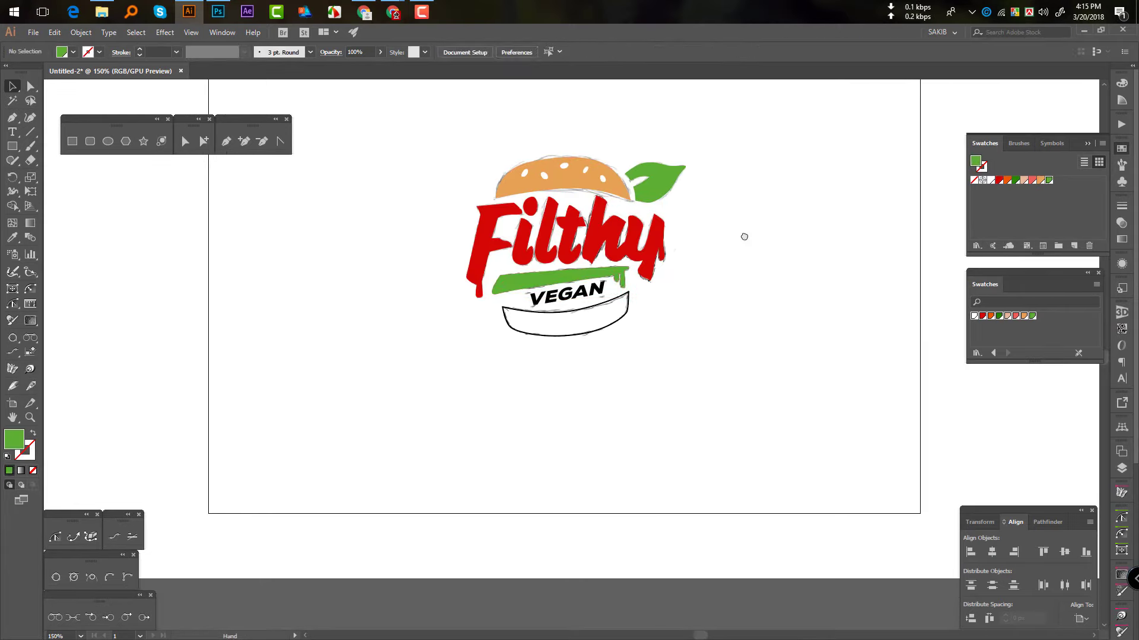
click(566, 274)
click(998, 180)
click(756, 246)
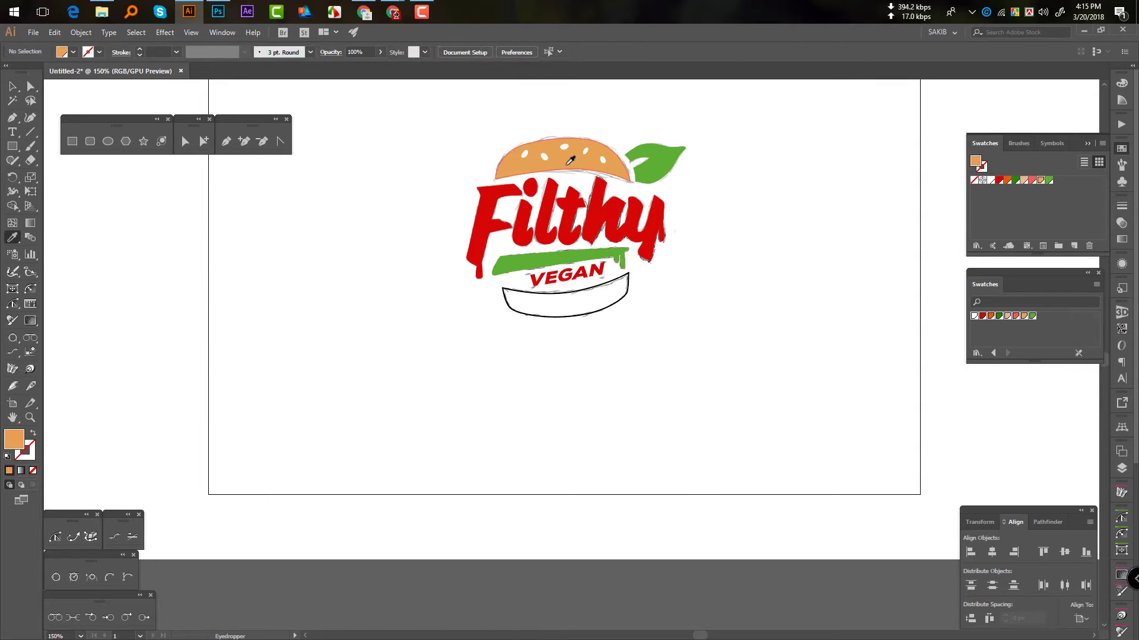
ctrl+click(613, 310)
click(540, 145)
- Hide the sketch on Layer 1 and select every path of the logo
key(v)
key(ctrl+a)
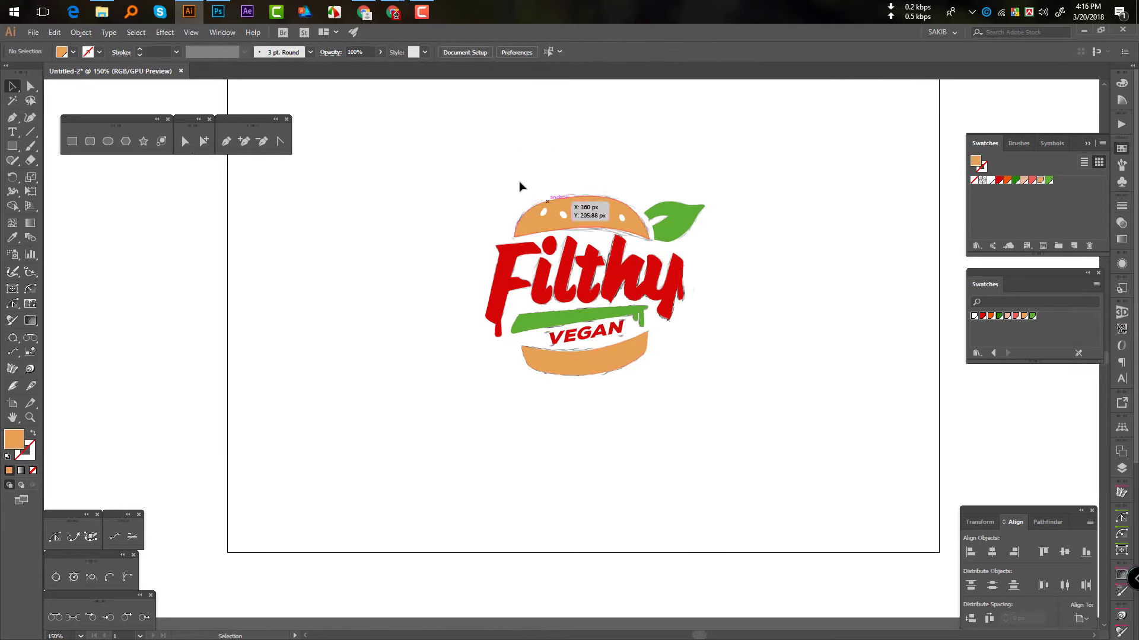
key(v)
click(1122, 469)
click(892, 476)
click(859, 246)
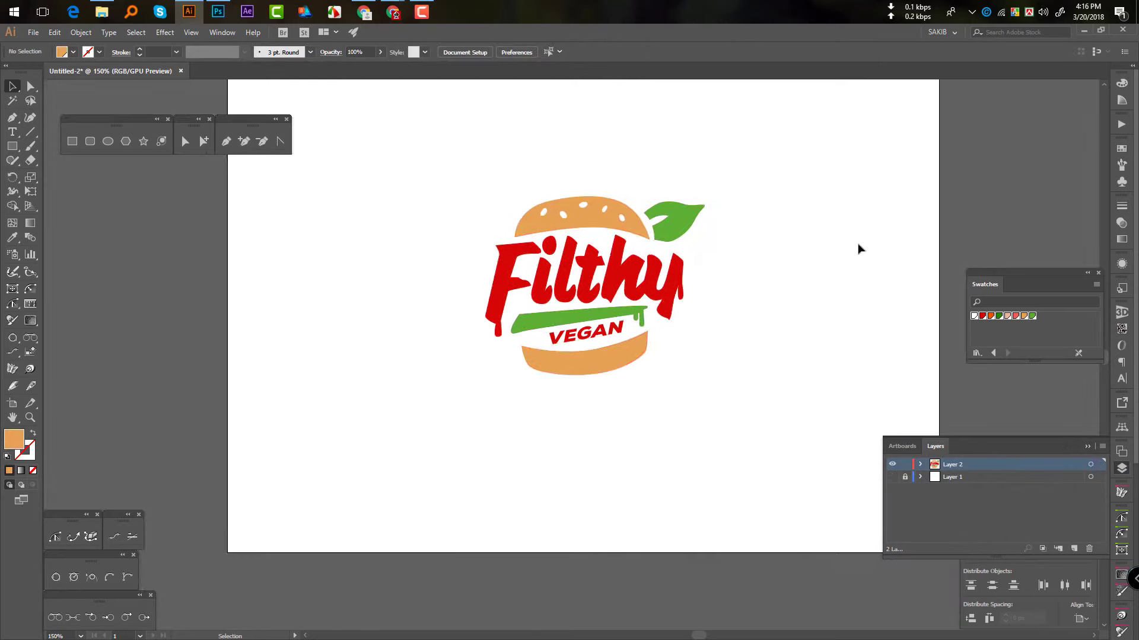
drag(717, 408, 717, 406)
- Cut the logo and paste it in place on a new Layer 3
key(ctrl+x)
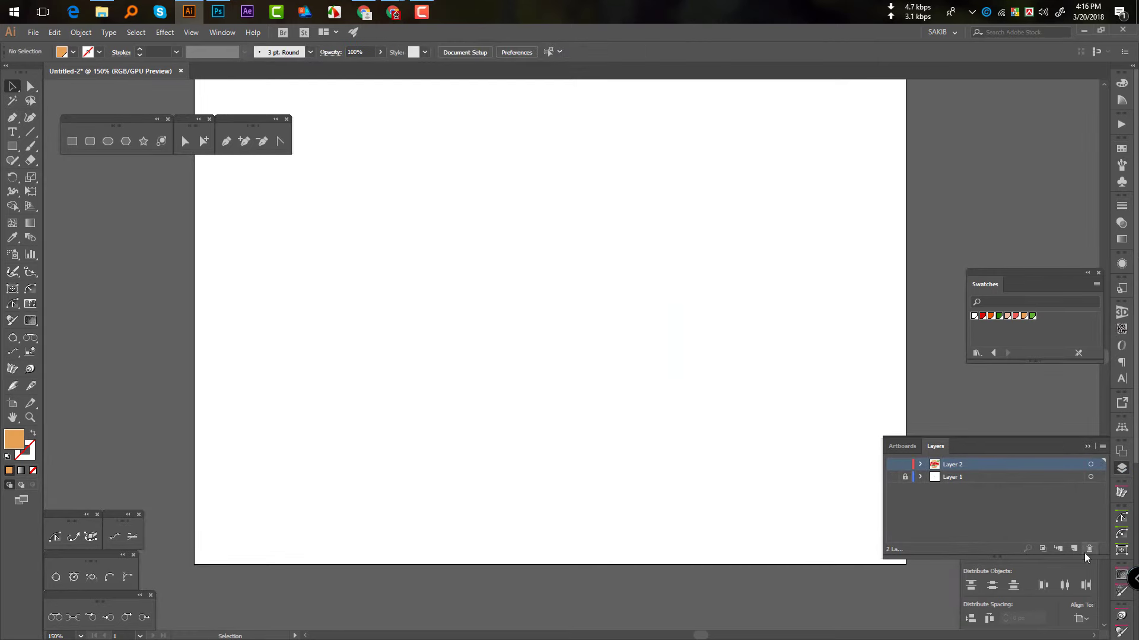
key(ctrl+l)
key(ctrl+f)
key(ctrl+shift+a)
key(ctrl+minus)
key(ctrl+plus)
key(ctrl+plus)
key(ctrl+plus)
key(ctrl+plus)
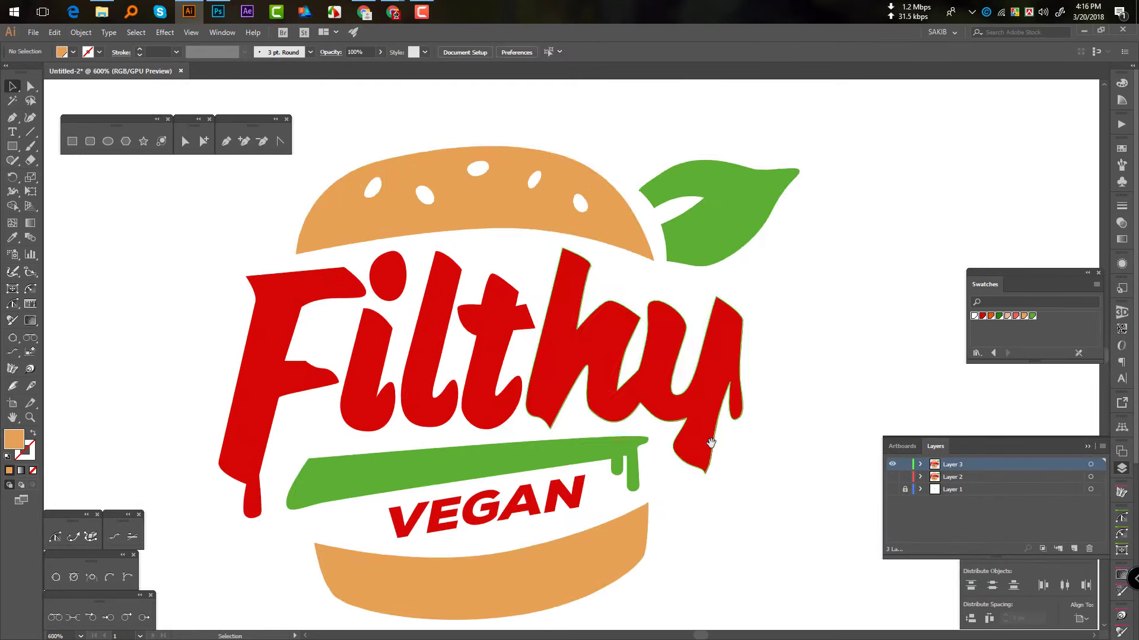
scroll(493, 437, down, 3)
key(a)
click(500, 449)
- Select only the bottom bun within the logo group
click(12, 87)
click(456, 425)
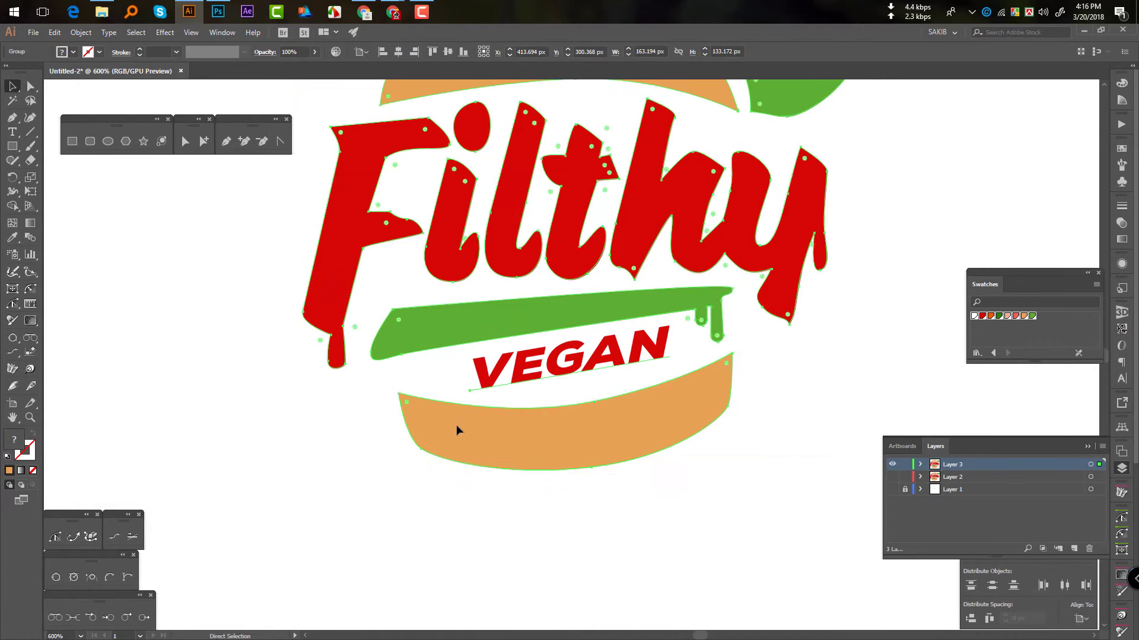
right_click(460, 424)
click(525, 513)
click(551, 443)
key(v)
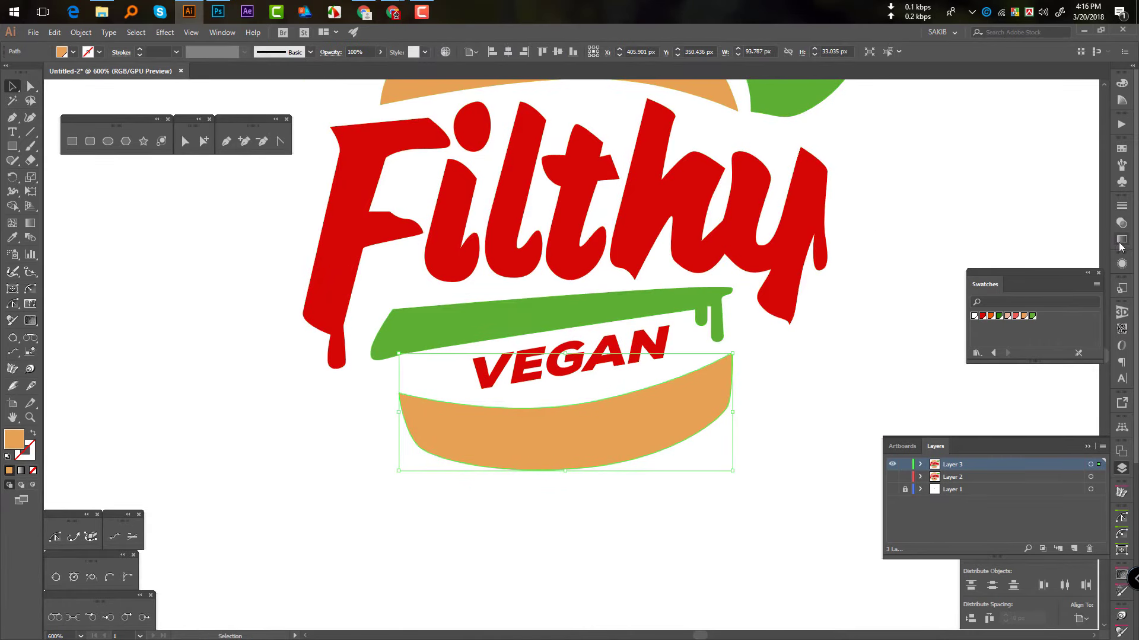
- Give the bottom bun a linear gradient from light bun orange to a 0% opacity stop
click(1121, 239)
click(984, 222)
double_click(1086, 294)
click(997, 333)
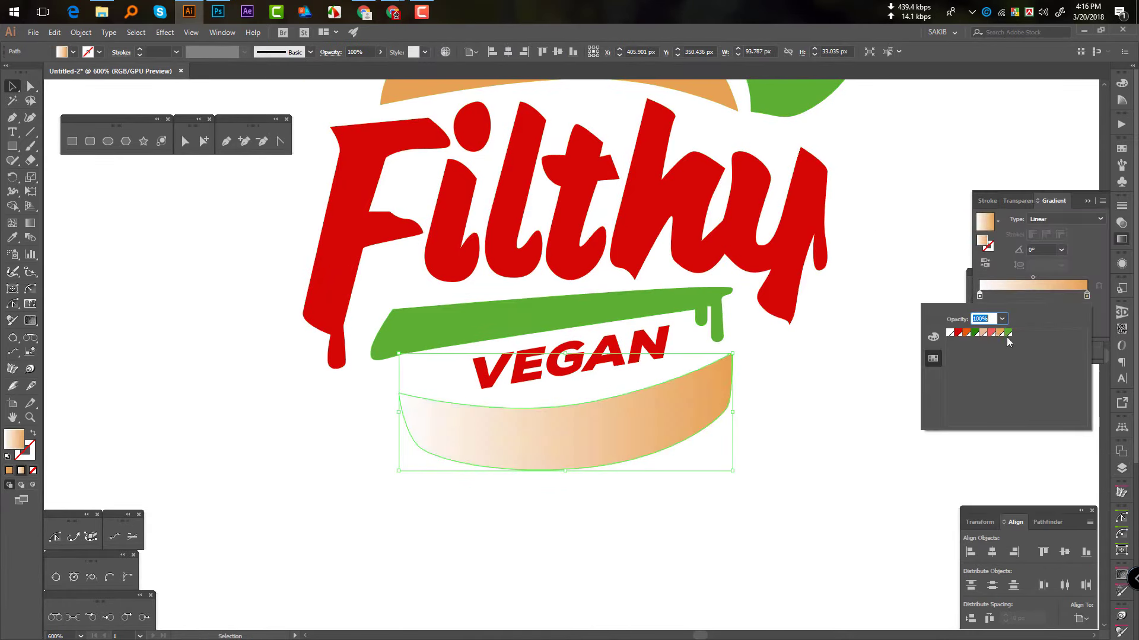
click(1000, 333)
click(1015, 464)
click(933, 336)
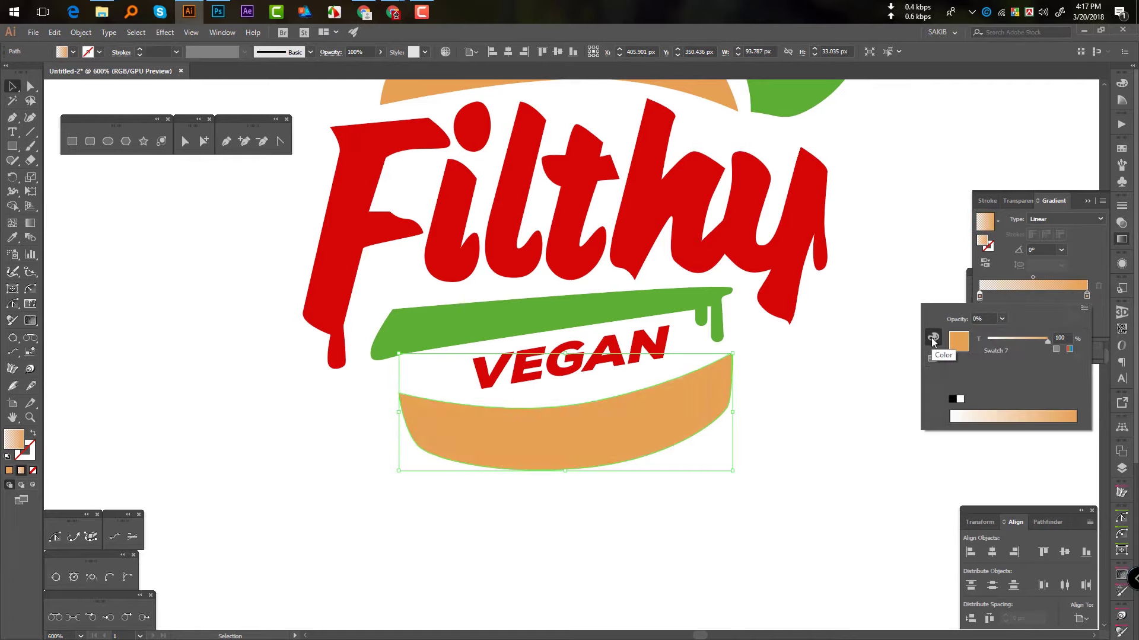
drag(1047, 340, 1019, 343)
- Apply the same orange gradient to the top bun, running vertically
key(g)
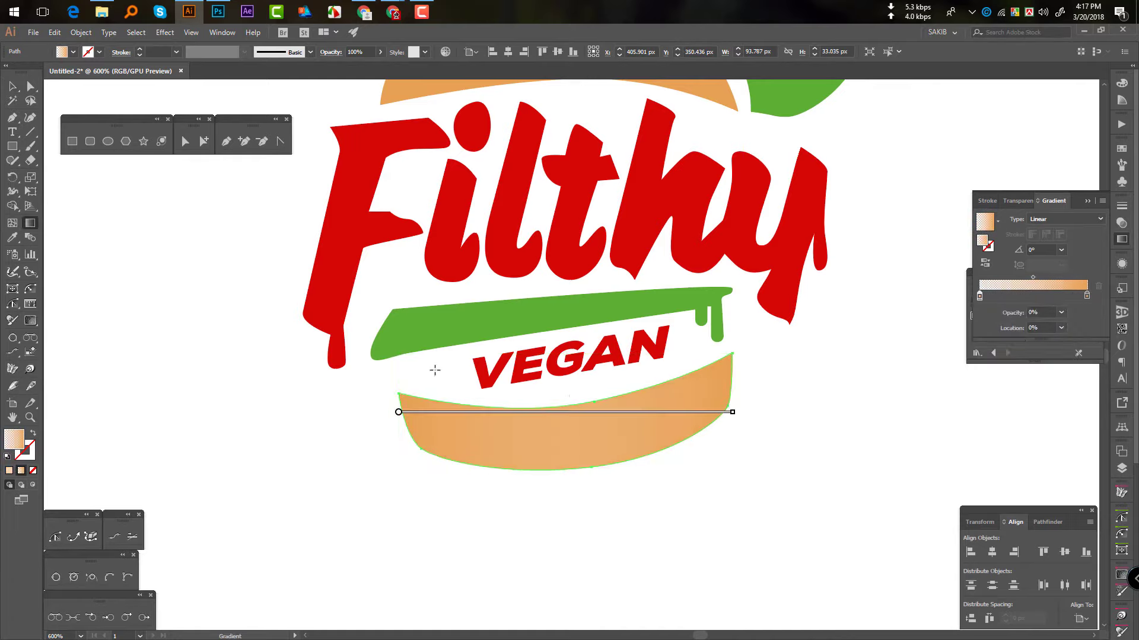
scroll(275, 261, down, 3)
scroll(556, 152, up, 4)
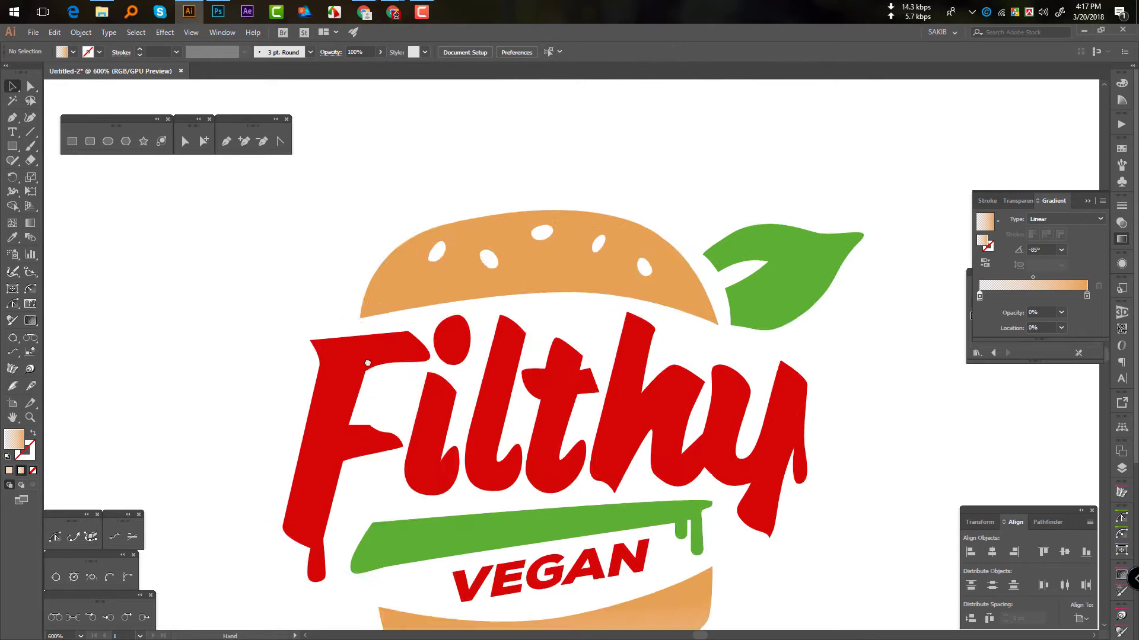
click(557, 152)
click(641, 523)
key(g)
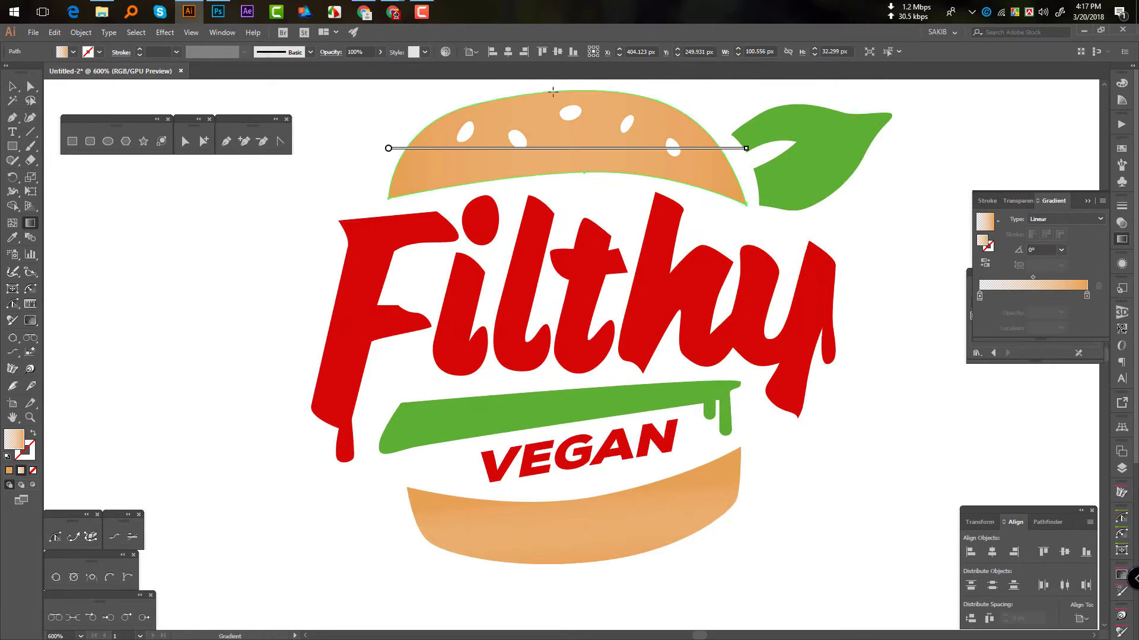
drag(544, 99, 561, 175)
key(v)
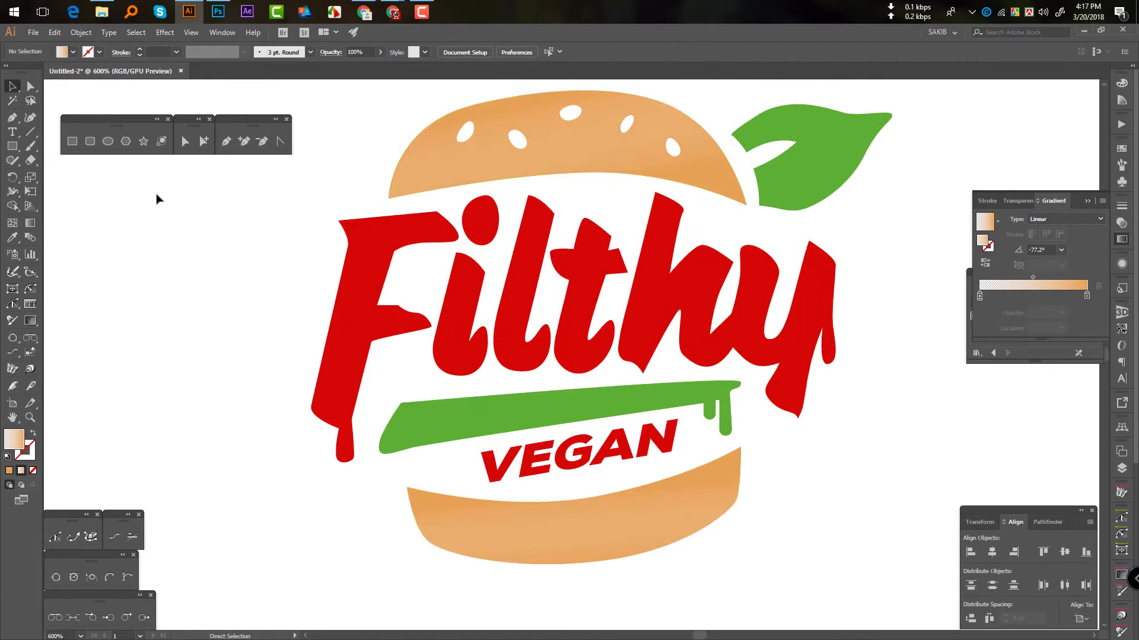
key(ctrl+minus)
key(ctrl+minus)
key(ctrl+0)
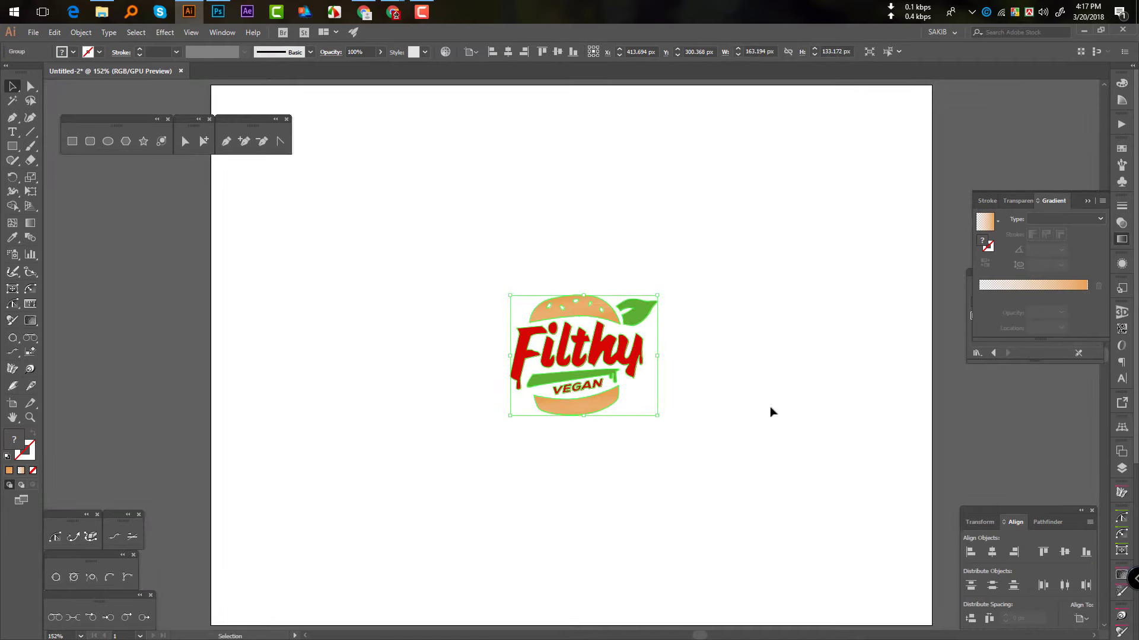
- Enlarge the logo slightly and create an 800 × 600 px rectangle
drag(657, 415, 679, 444)
click(694, 456)
key(ctrl+1)
key(m)
click(811, 307)
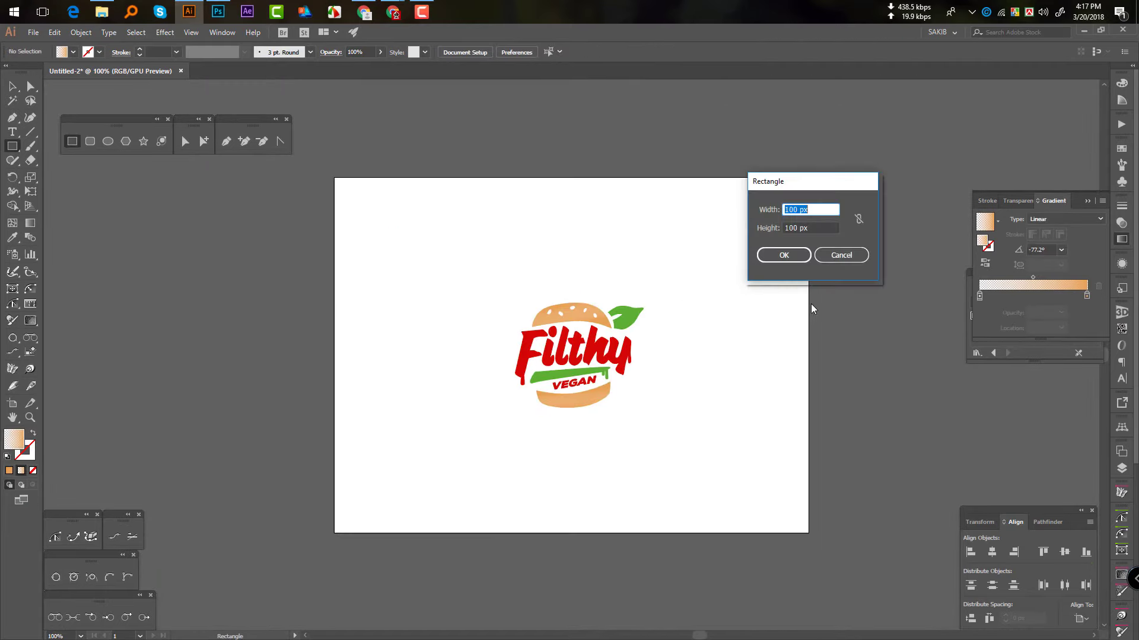
text(800)
key(Tab)
text(600)
key(Return)
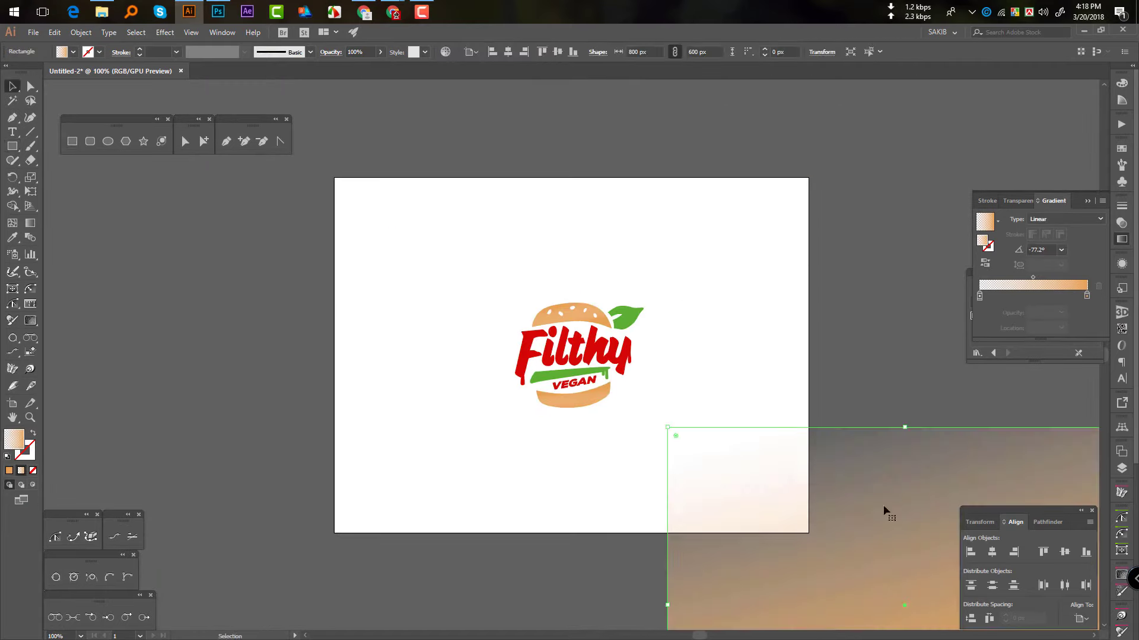
click(992, 552)
- Align the rectangle to the artboard, send it behind the logo and fill it white
click(1064, 552)
key(ctrl+shift+bracketleft)
click(1121, 148)
click(991, 180)
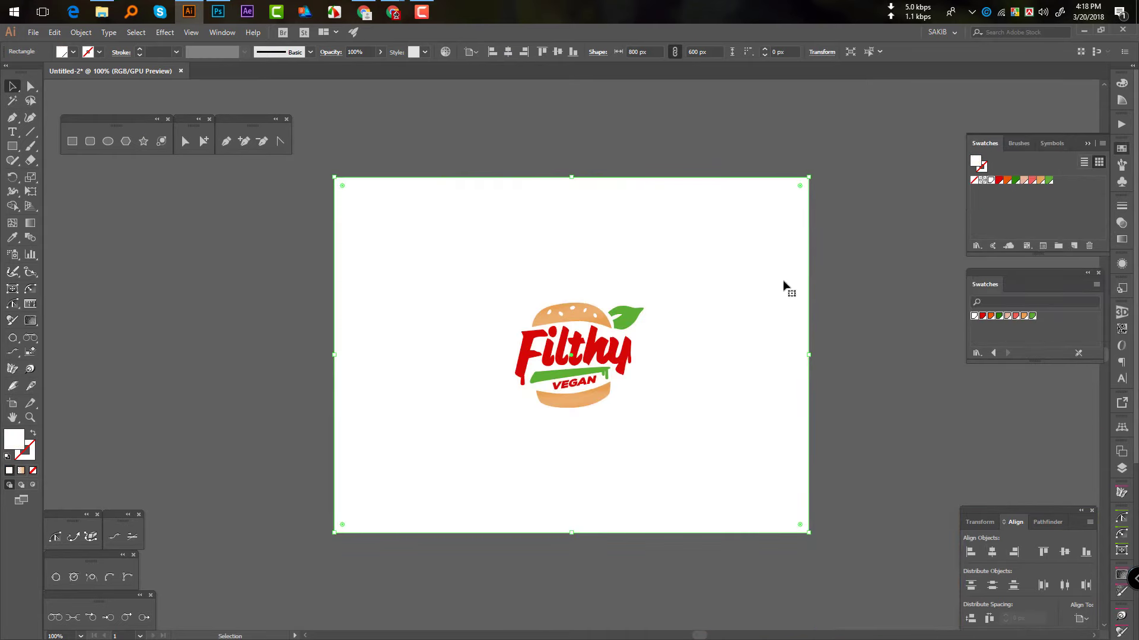
key(ctrl+alt+shift+e)
- Create an inset offset copy of the rectangle, shrink it and fill it black (000000)
click(803, 423)
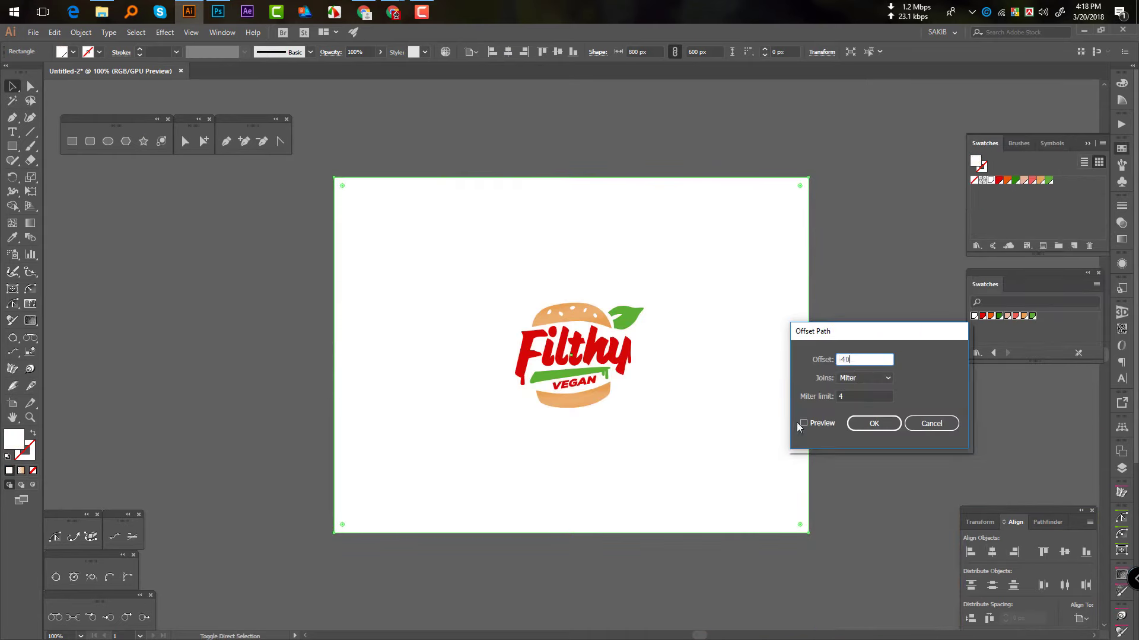
click(874, 424)
drag(790, 514, 711, 455)
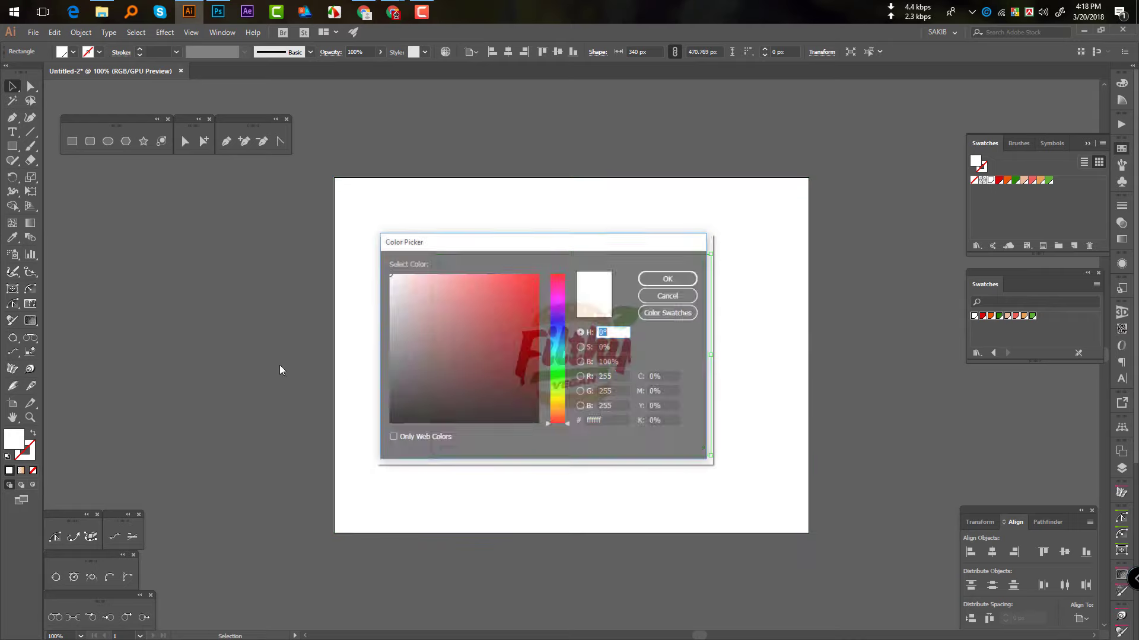
text(000000)
key(Return)
- Apply a Gaussian Blur to the black rectangle and set it to 54% opacity
click(165, 32)
click(113, 235)
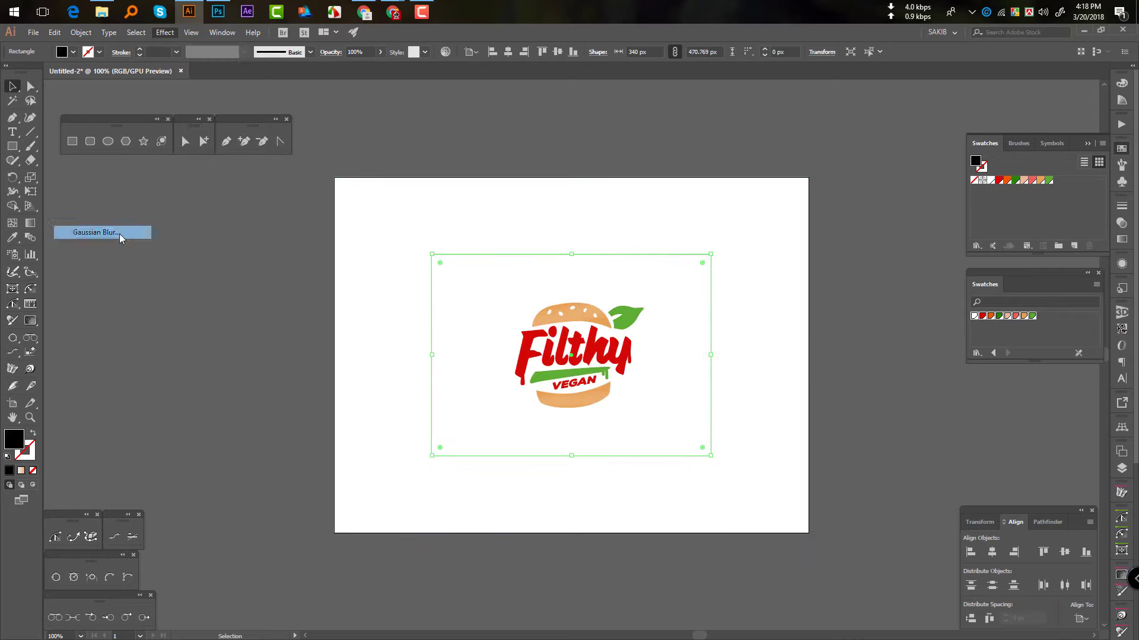
click(721, 297)
click(1121, 223)
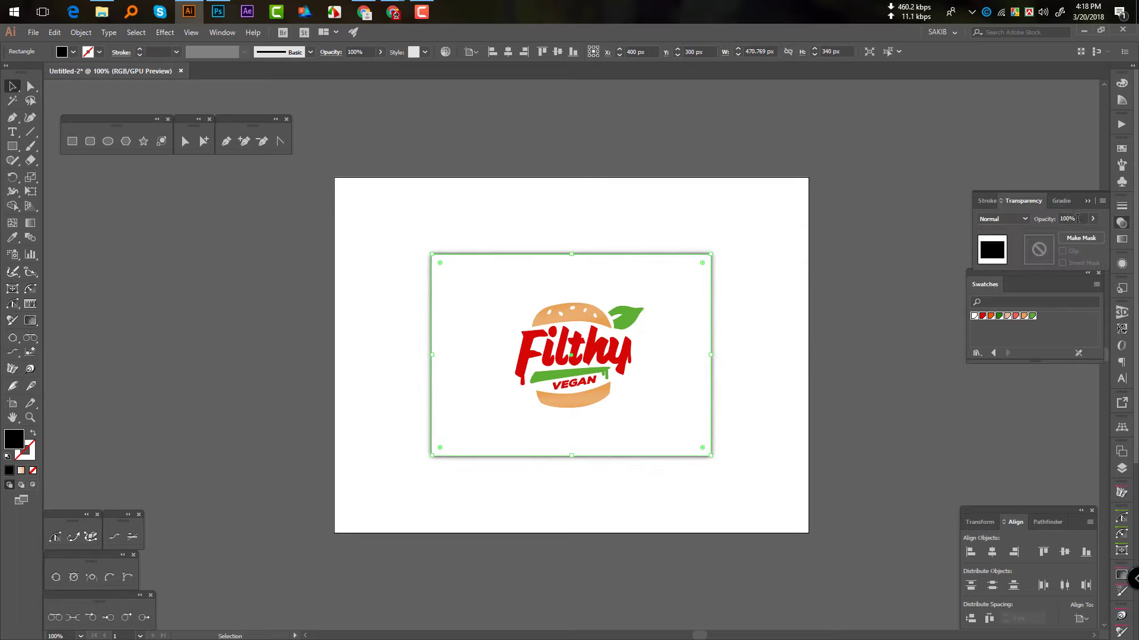
key(Return)
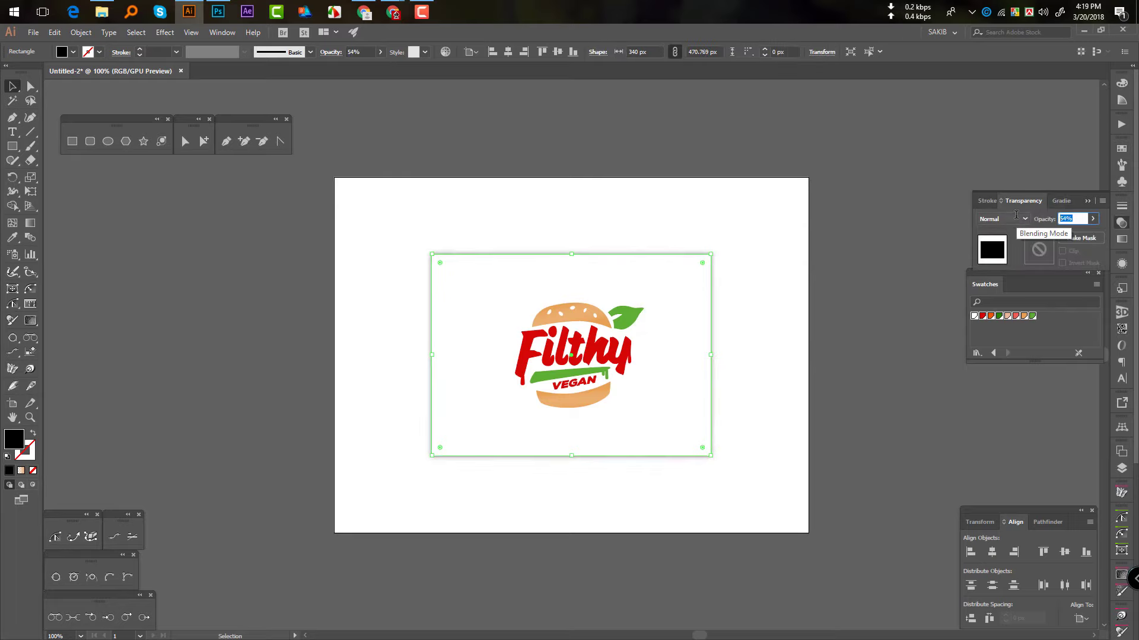
click(929, 194)
click(591, 305)
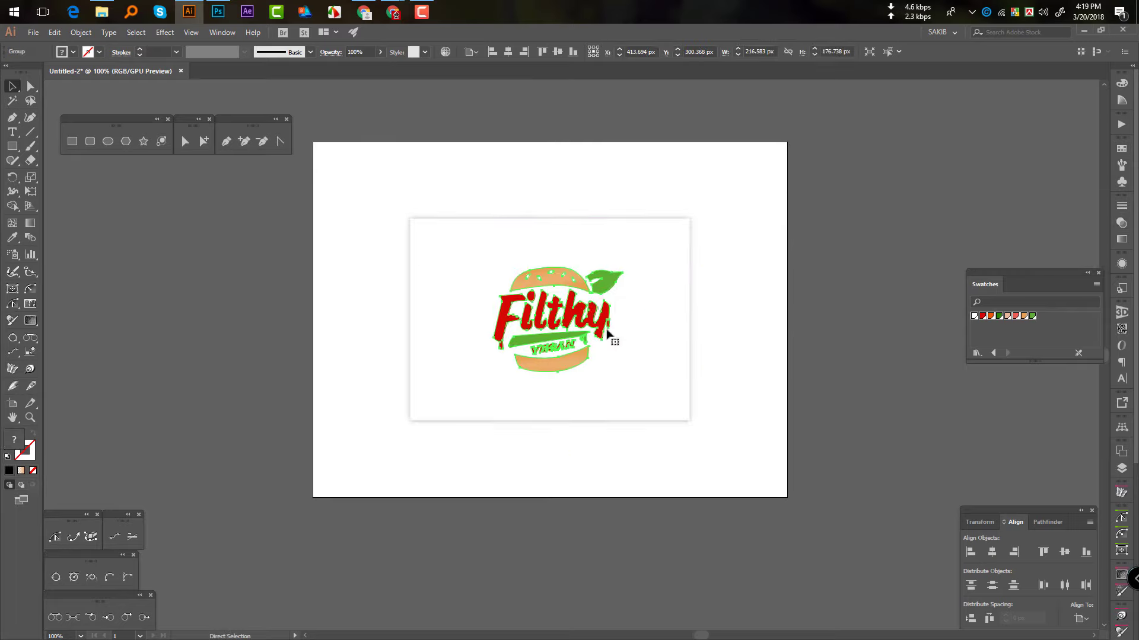
- Place two enlarged copies of the logo, one right and one top-left
drag(606, 333, 724, 334)
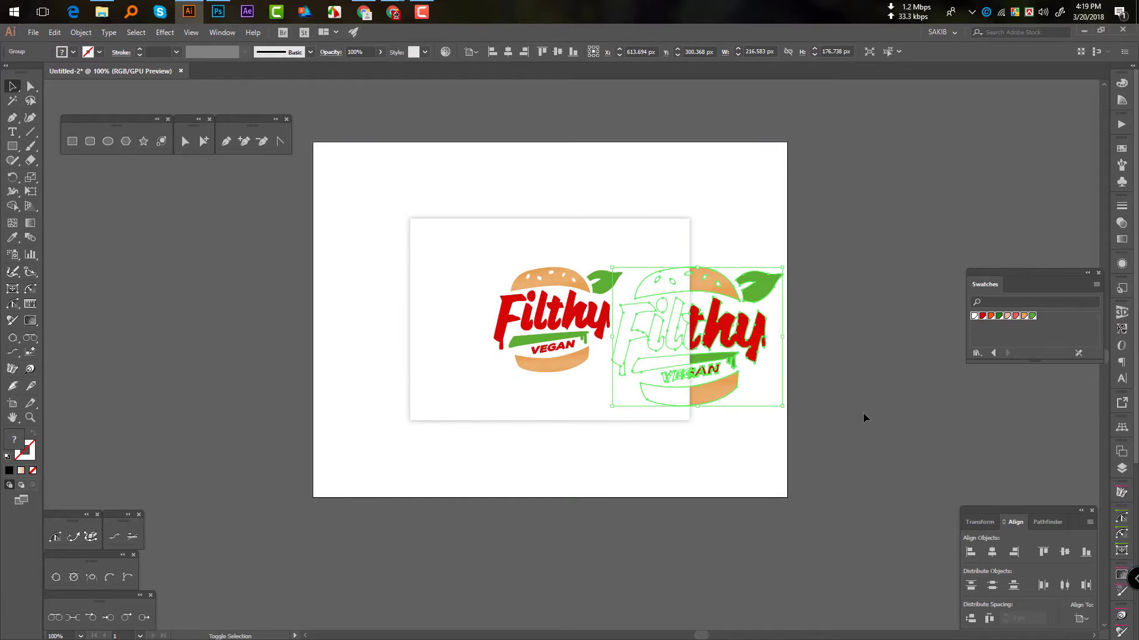
drag(783, 407, 831, 509)
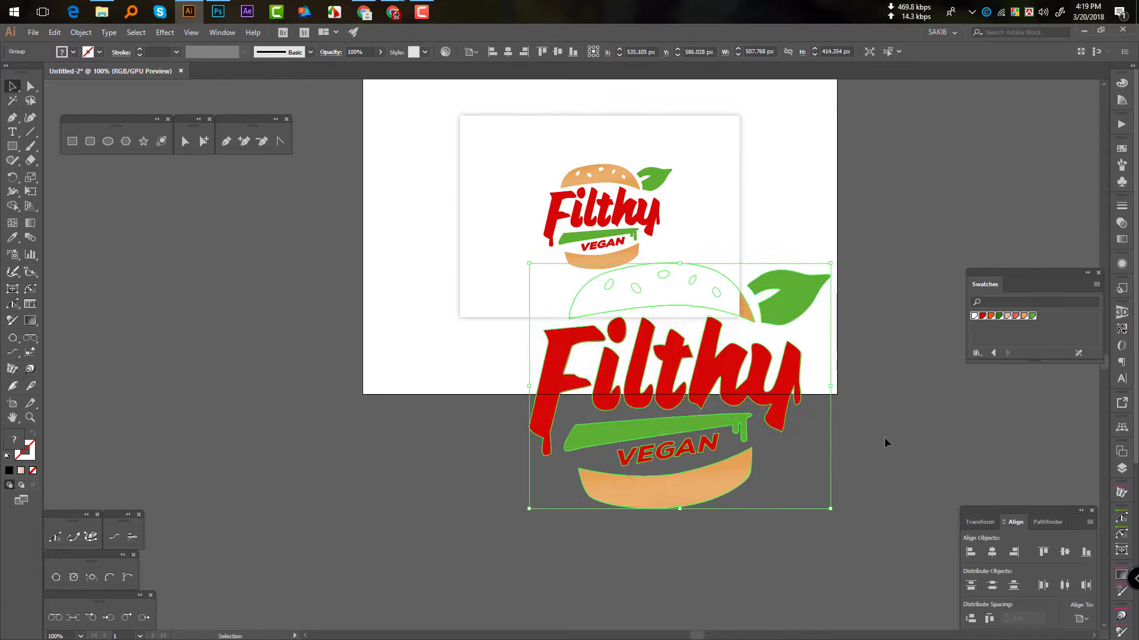
scroll(885, 443, up, 3)
drag(701, 554, 415, 325)
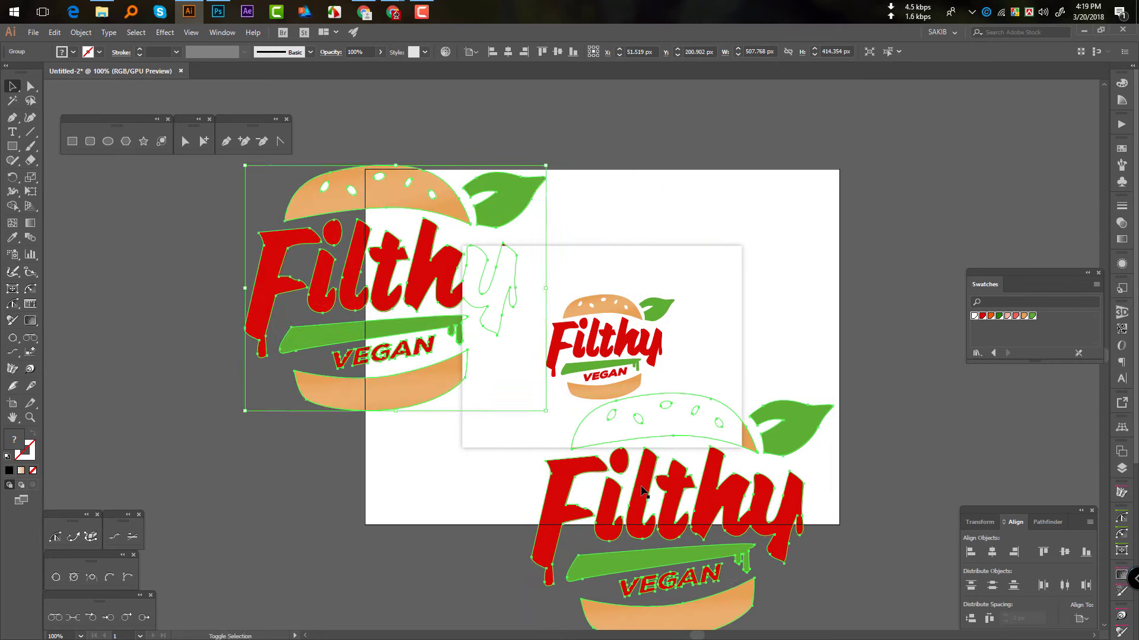
- Clip all artwork to the artboard rectangle and fade the group to 20% opacity
key(ctrl+a)
key(ctrl+7)
click(1121, 224)
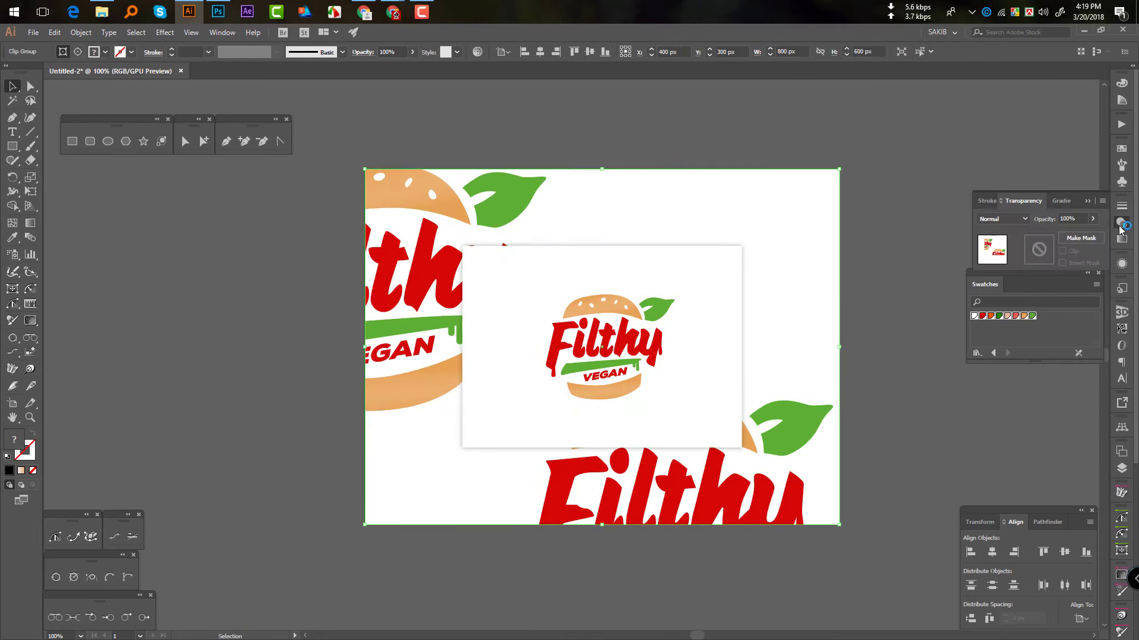
key(Return)
- Make the card rectangle behind the logo white at 90% opacity
click(864, 137)
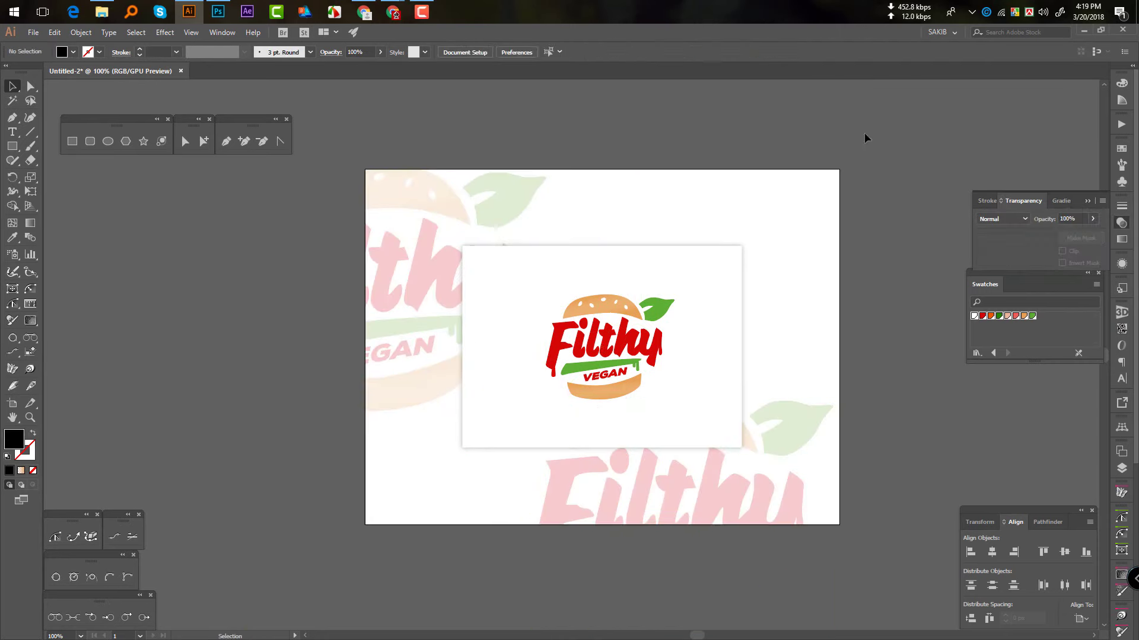
click(658, 419)
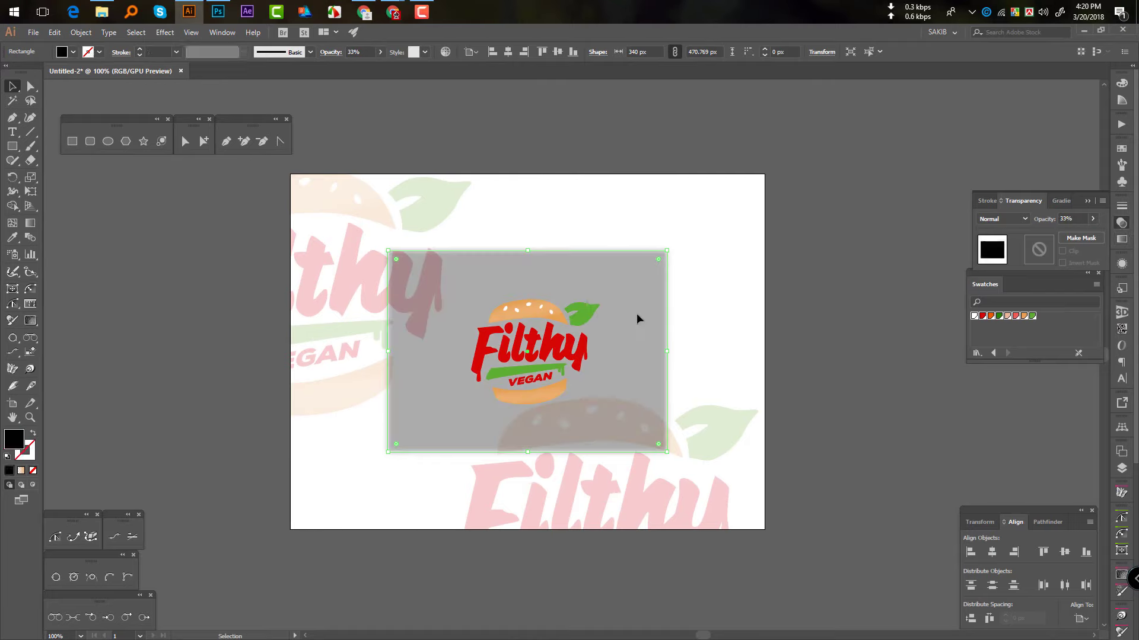
key(Return)
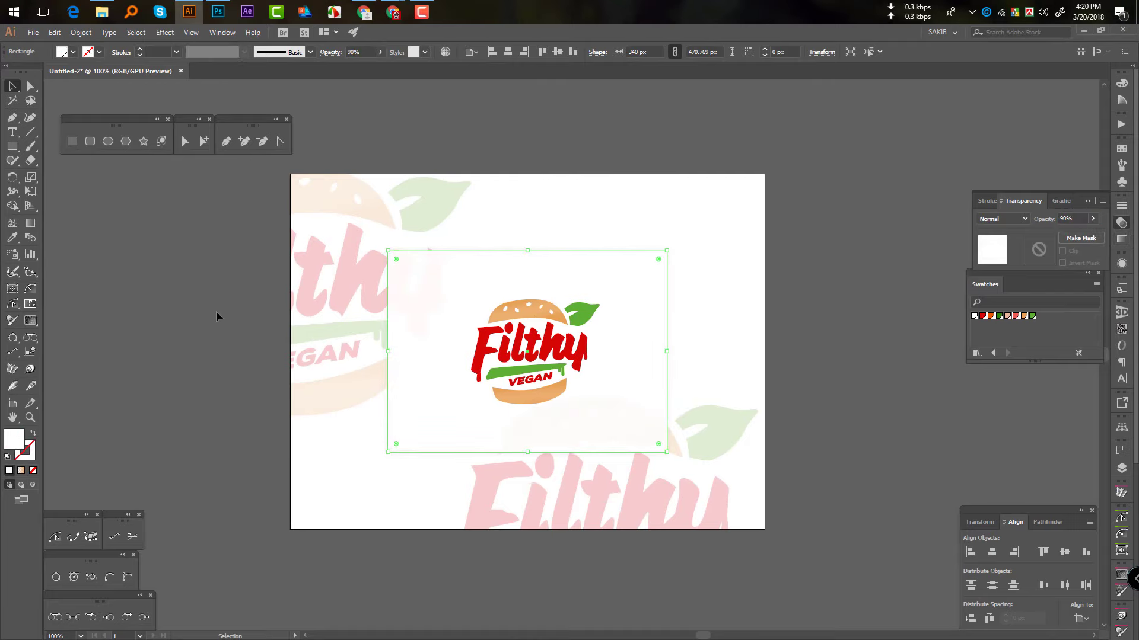
scroll(220, 314, left, 1)
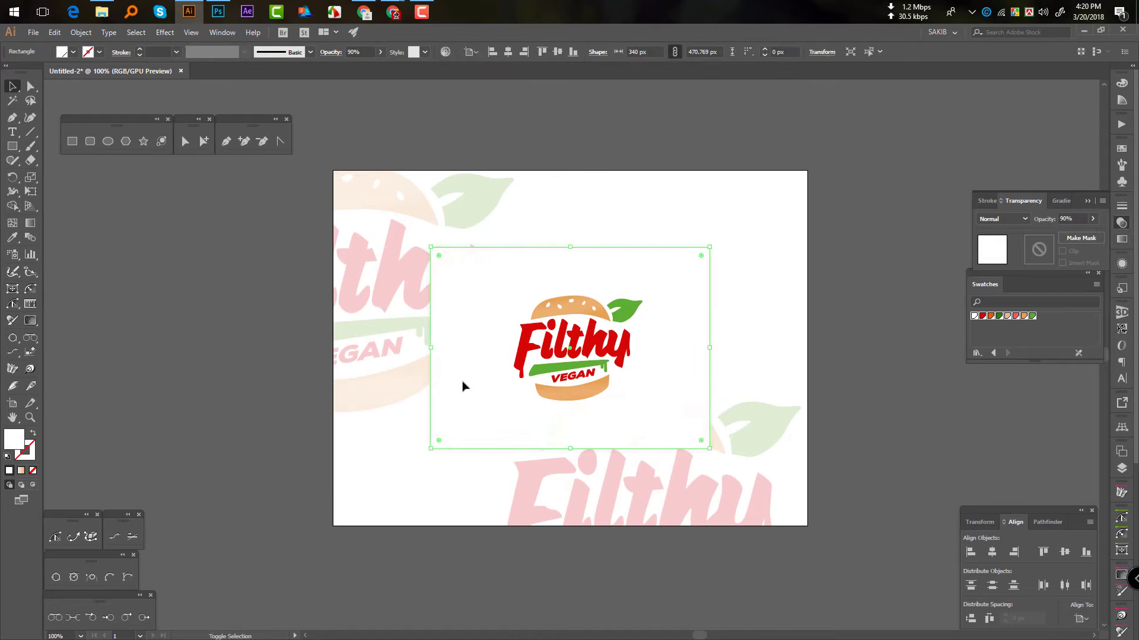
key(shift+x)
click(1093, 219)
- Deselect and hide all panels to preview the finished design
click(910, 168)
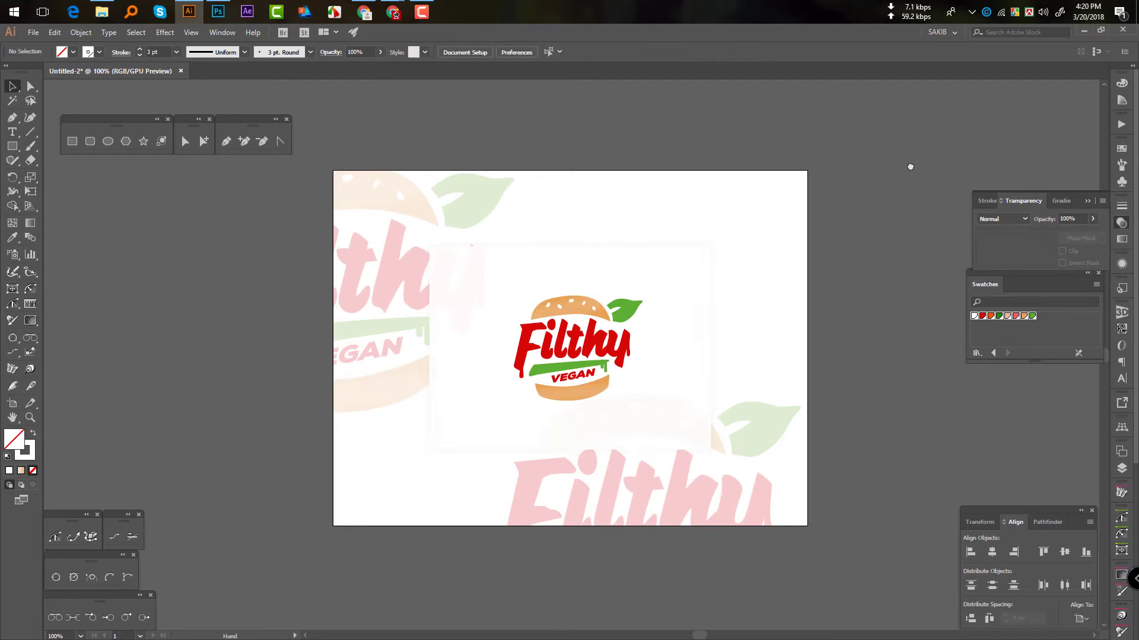
key(Tab)
key(v)
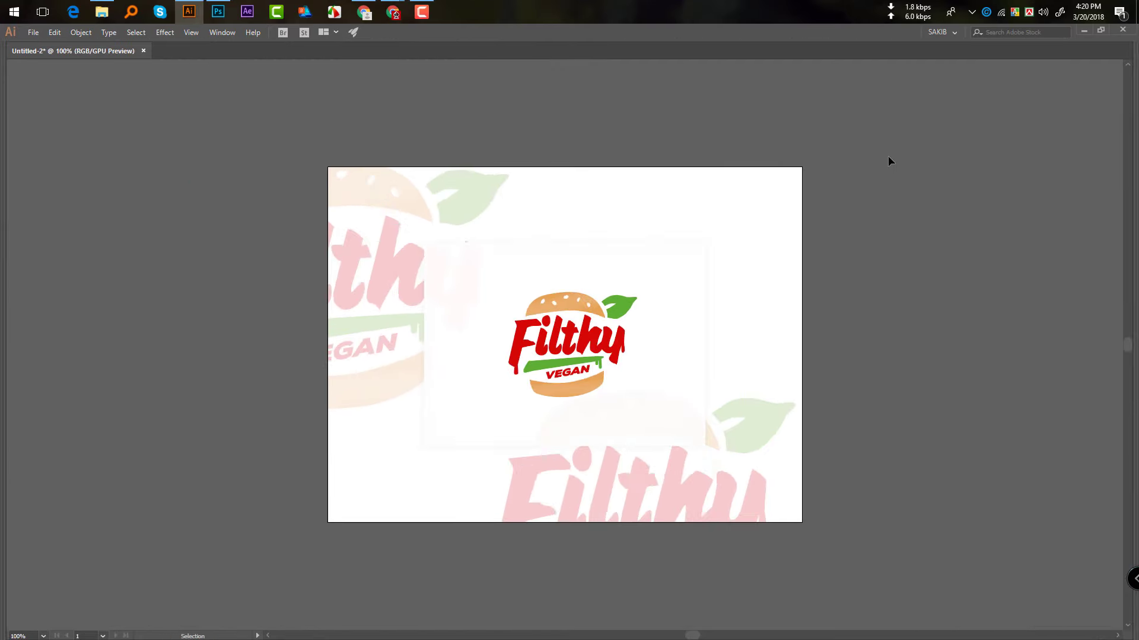